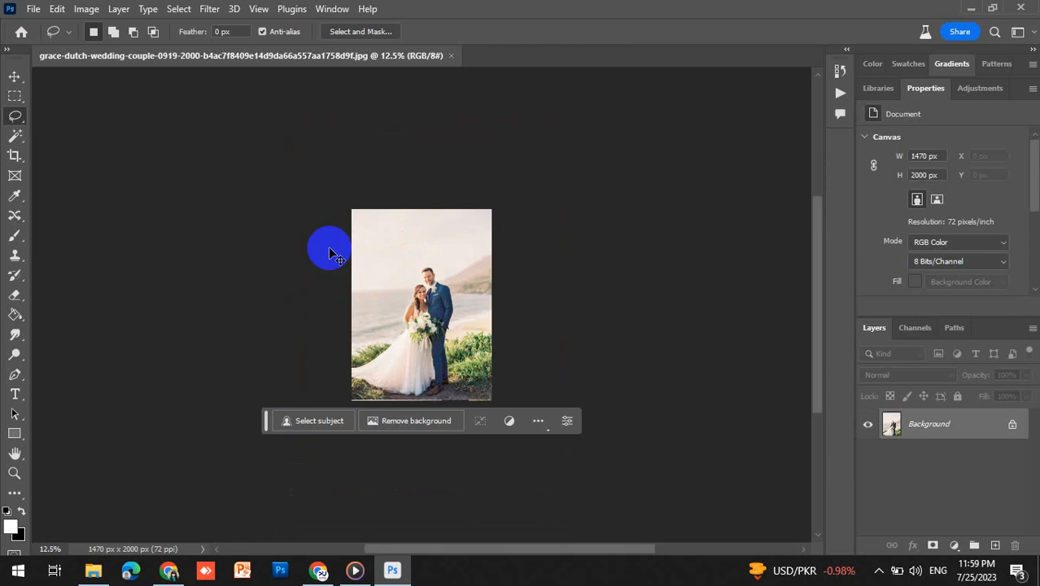
- Expand the canvas with the Crop tool to about 4937 x 3216 px, adding empty space above and on both sides of the photo
{"action": "left_click", "coordinate": [14, 157]}
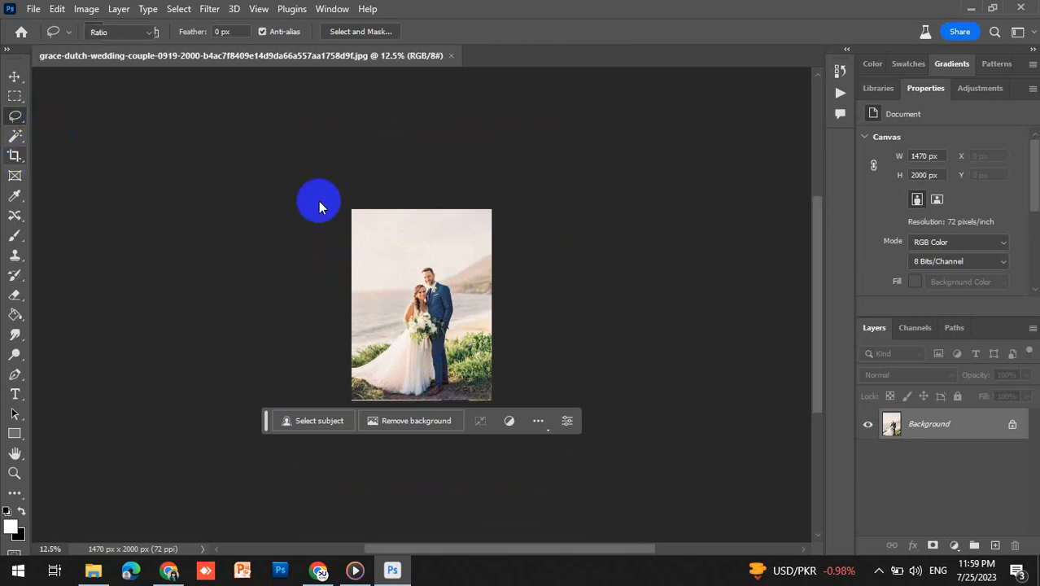
{"action": "left_click_drag", "start_coordinate": [355, 209], "coordinate": [347, 168]}
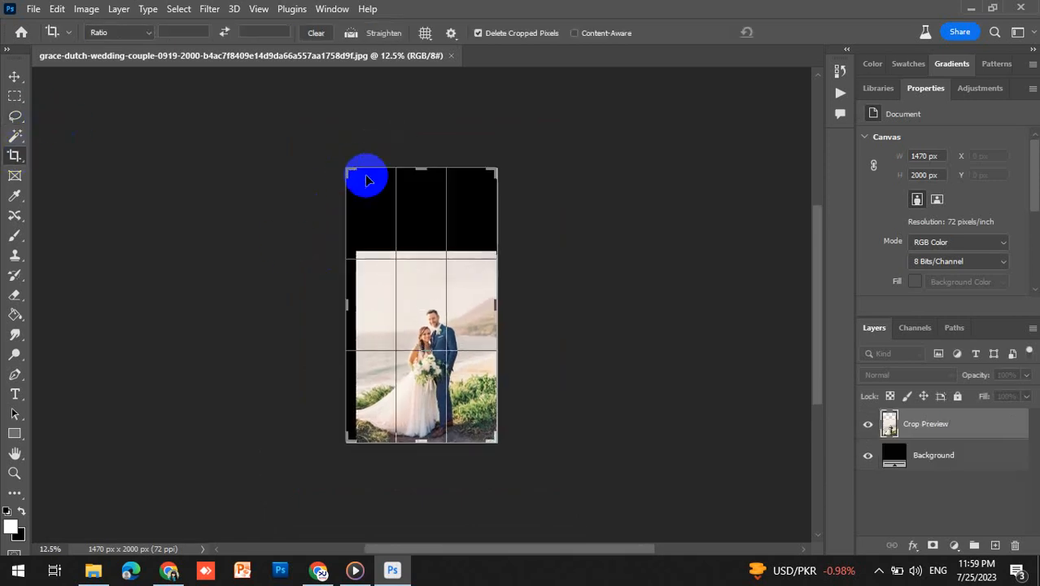
{"action": "left_click_drag", "start_coordinate": [499, 296], "coordinate": [559, 309]}
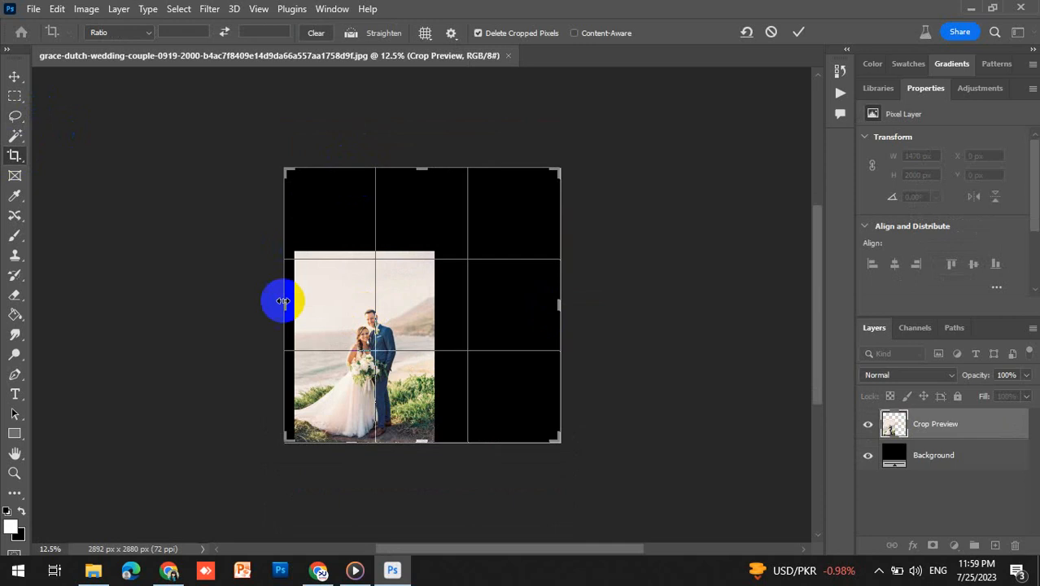
{"action": "left_click_drag", "start_coordinate": [286, 304], "coordinate": [188, 298]}
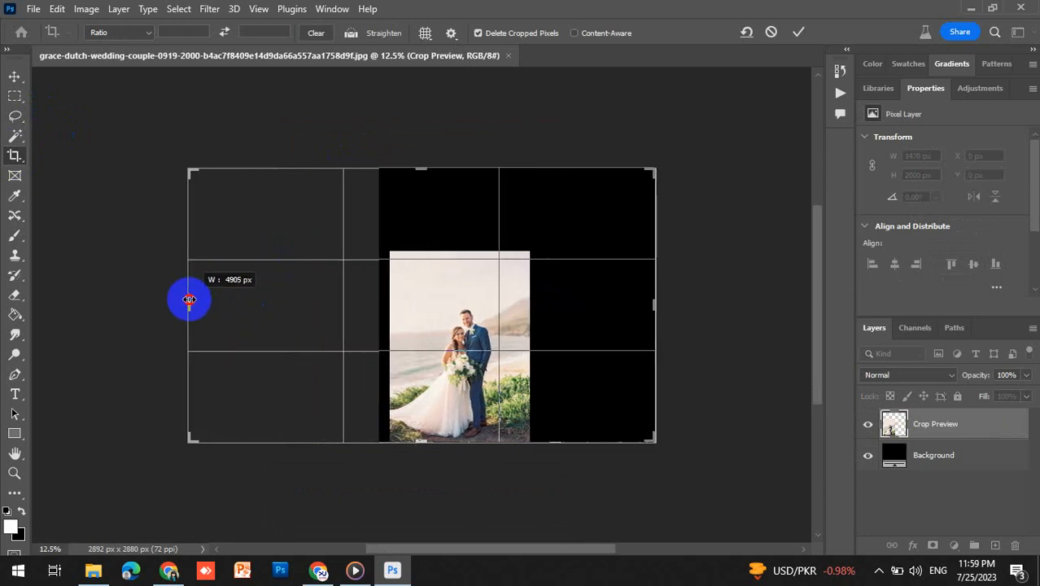
{"action": "left_click_drag", "start_coordinate": [420, 169], "coordinate": [420, 155]}
{"action": "key", "text": "Return"}
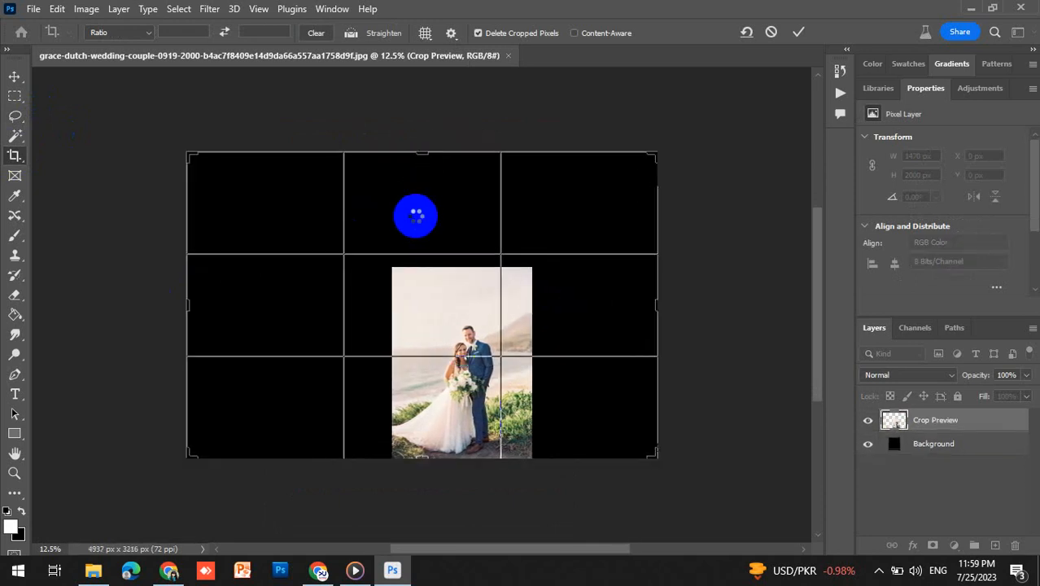
- Select the photo just inside its edges, invert the selection, and fill the surrounding empty canvas using Generative Fill with a blank prompt
{"action": "left_click", "coordinate": [14, 97]}
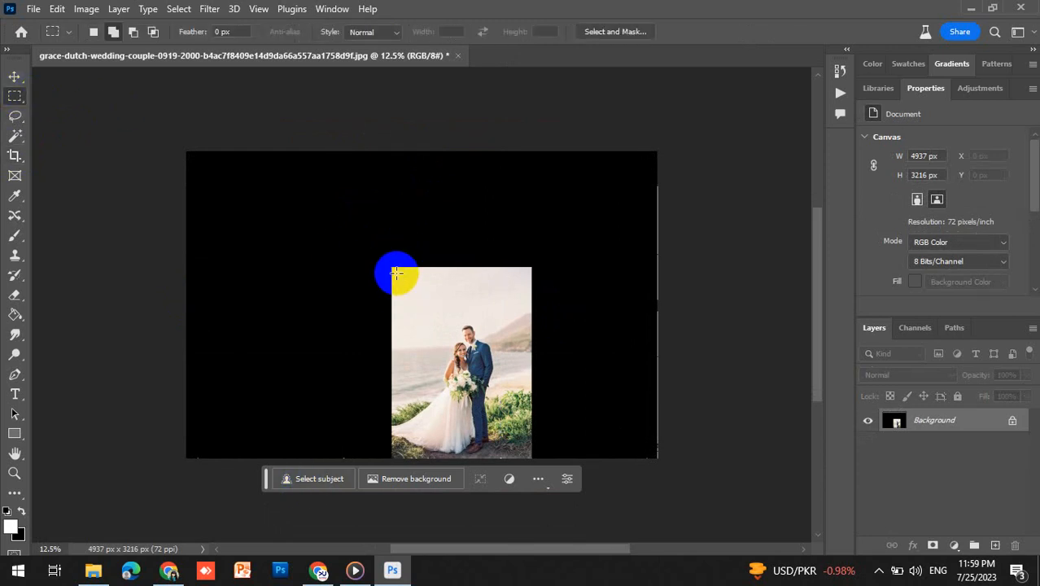
{"action": "left_click_drag", "start_coordinate": [396, 274], "coordinate": [527, 454]}
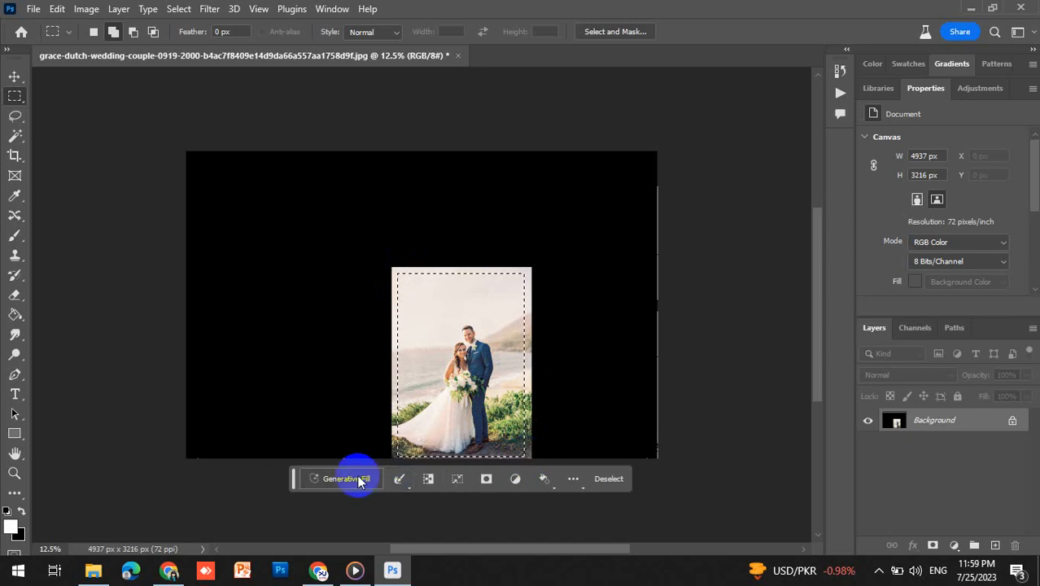
{"action": "left_click", "coordinate": [175, 9]}
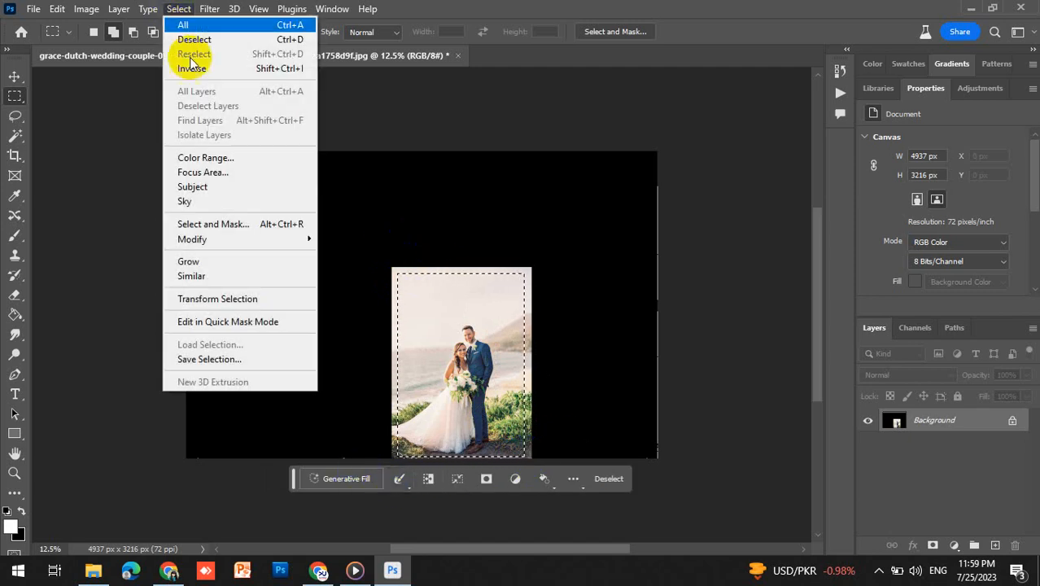
{"action": "left_click", "coordinate": [187, 70]}
{"action": "left_click", "coordinate": [318, 482]}
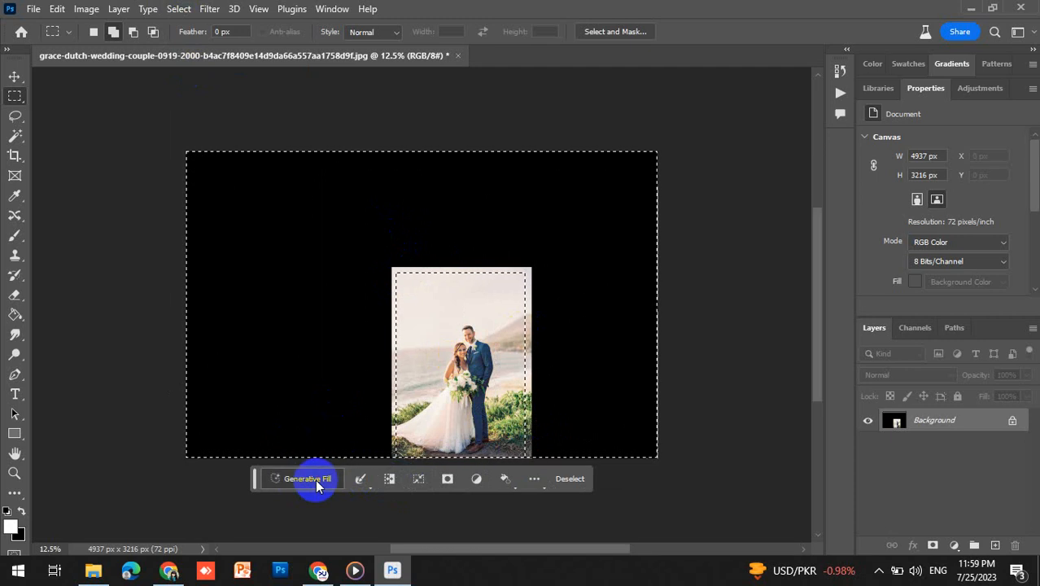
{"action": "left_click", "coordinate": [510, 484]}
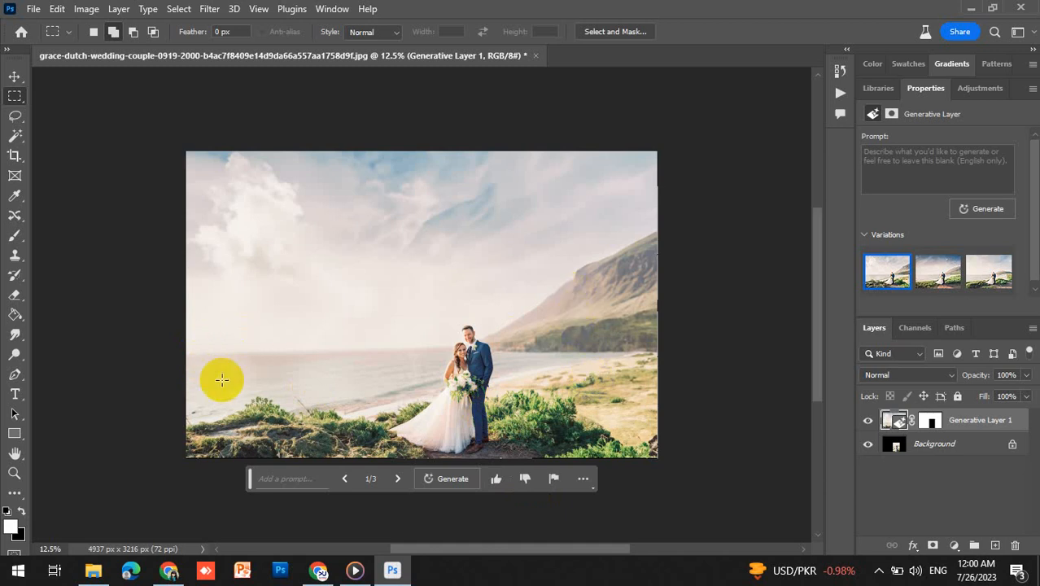
- Try a Generative Fill with the prompt "sheeps" in a large rectangular selection on the beach to the right of the couple
{"action": "left_click_drag", "start_coordinate": [561, 365], "coordinate": [651, 410]}
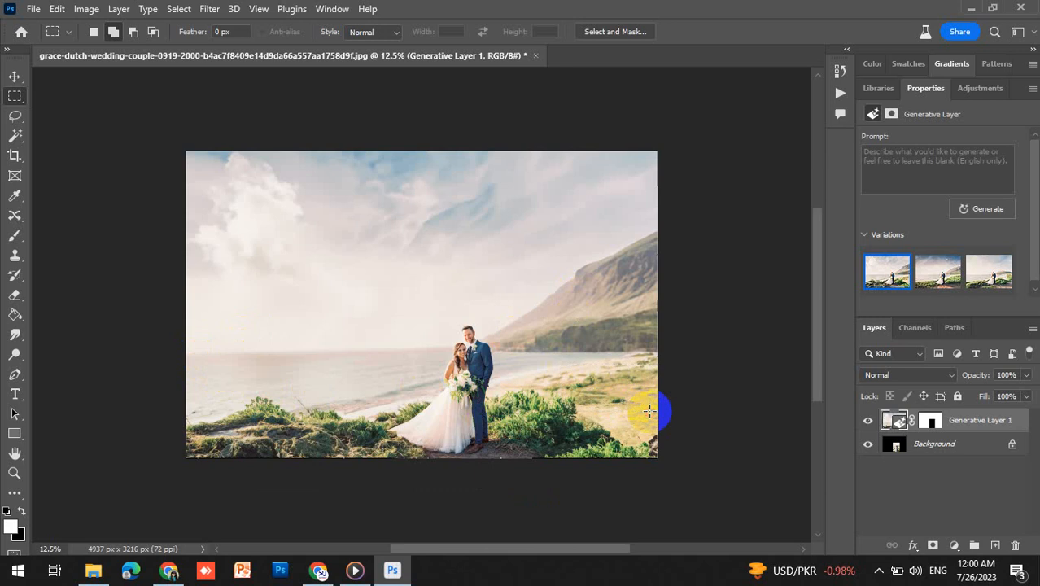
{"action": "left_click_drag", "start_coordinate": [567, 359], "coordinate": [627, 410]}
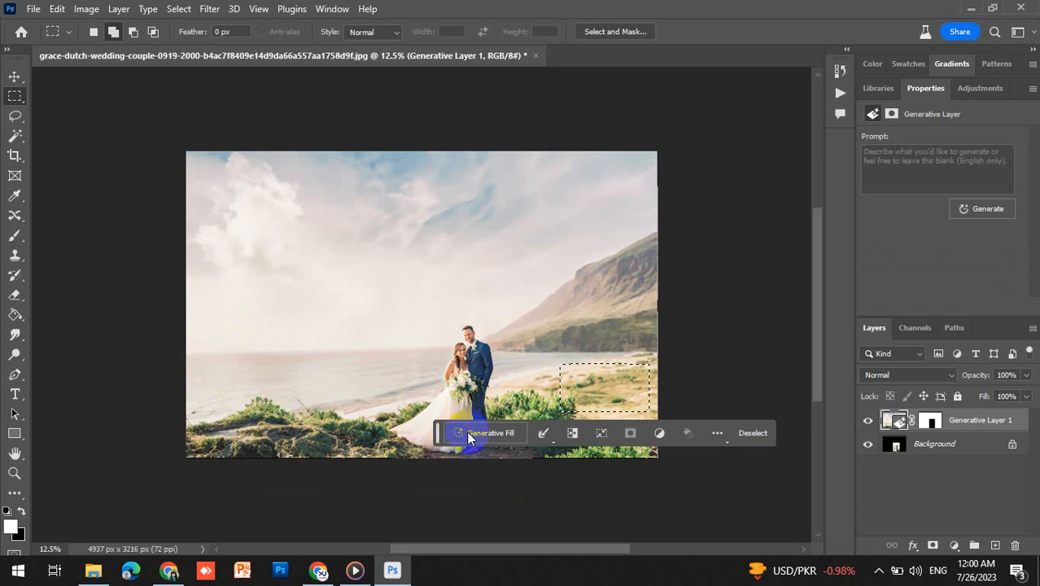
{"action": "left_click", "coordinate": [467, 436]}
{"action": "type", "text": "sh"}
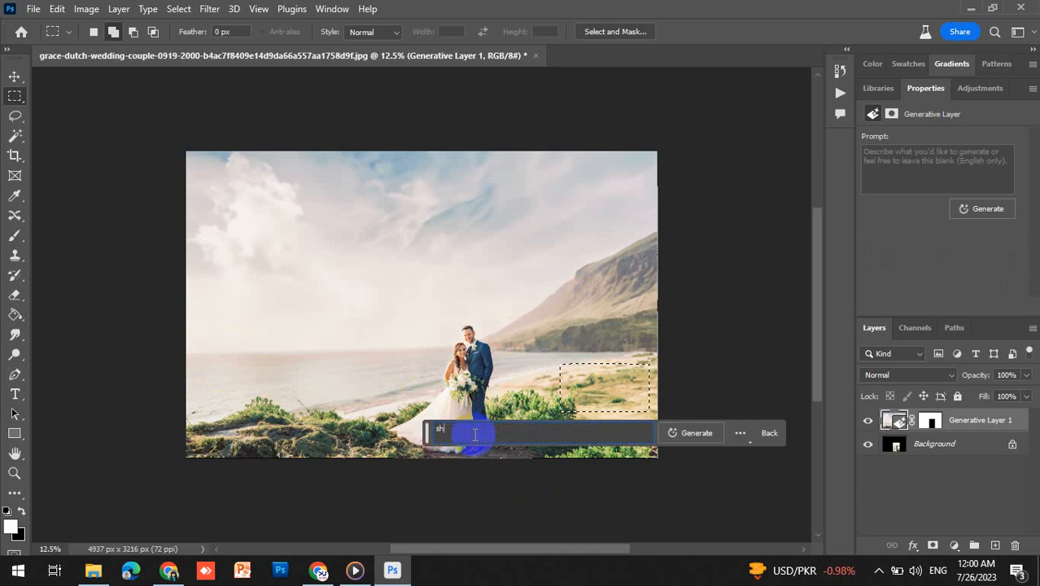
{"action": "type", "text": "eeps"}
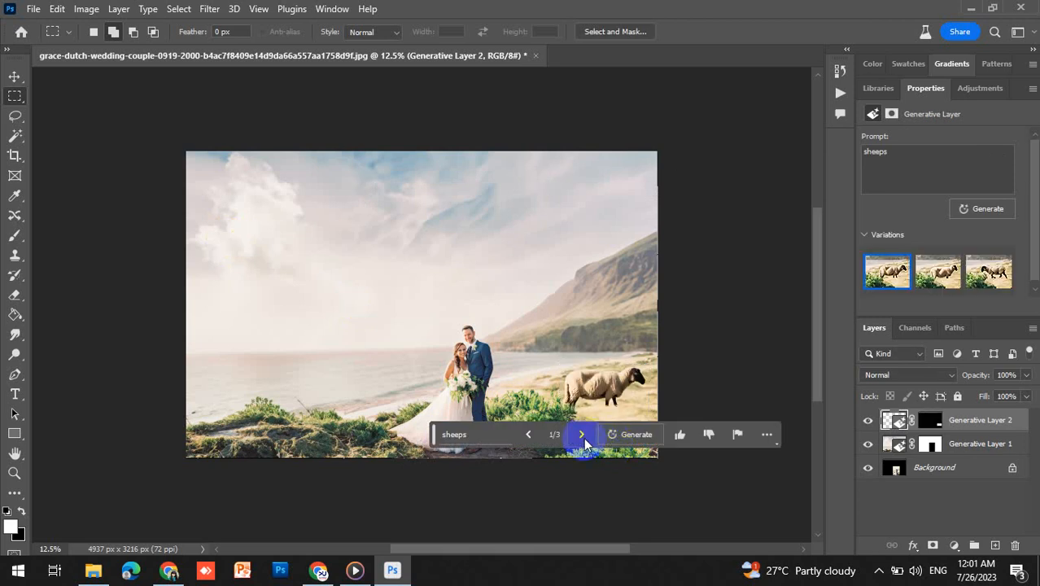
- Compare the three sheep variations and delete their generative layer
{"action": "left_click", "coordinate": [583, 436]}
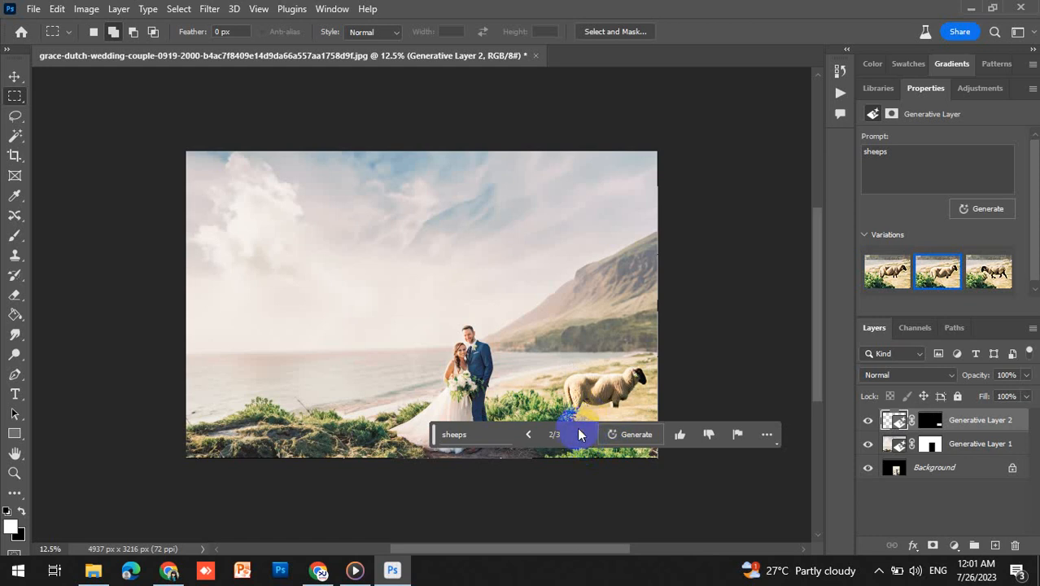
{"action": "left_click", "coordinate": [579, 437]}
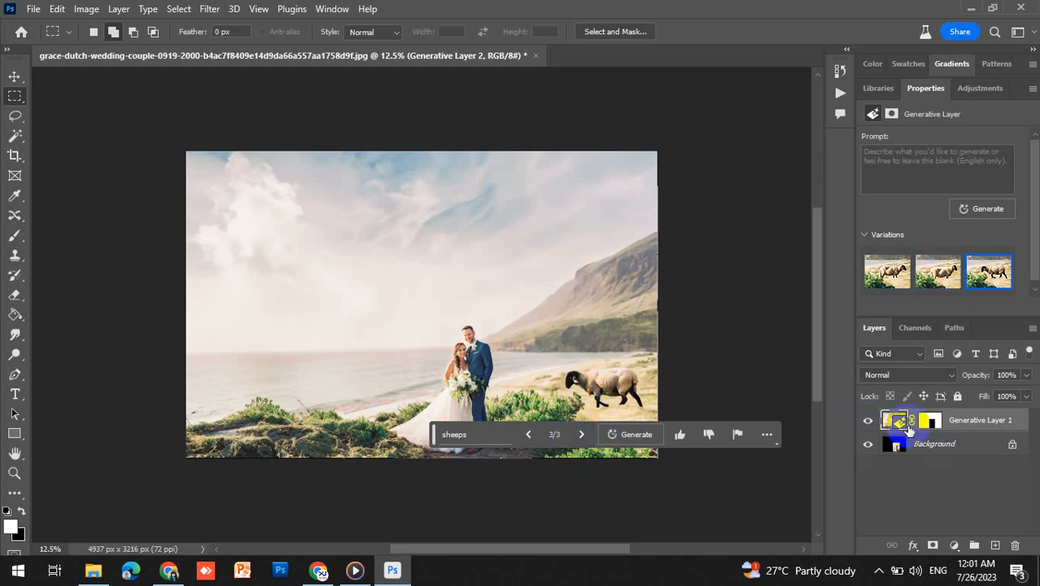
{"action": "key", "text": "Delete"}
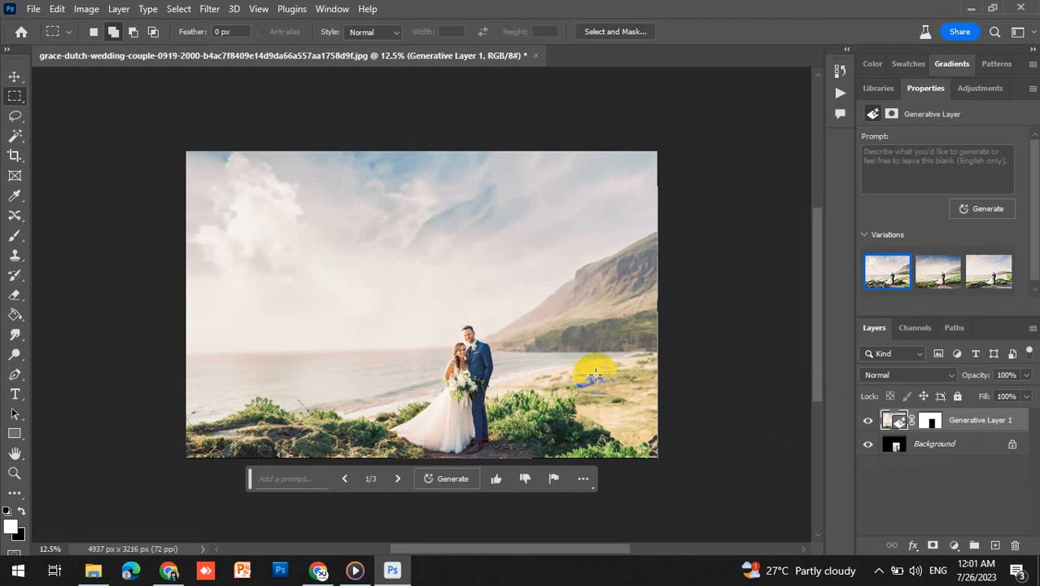
- Generate "sheeps" in a smaller rectangular selection on the grass to the right of the couple, and choose the second variation
{"action": "left_click_drag", "start_coordinate": [592, 369], "coordinate": [632, 390]}
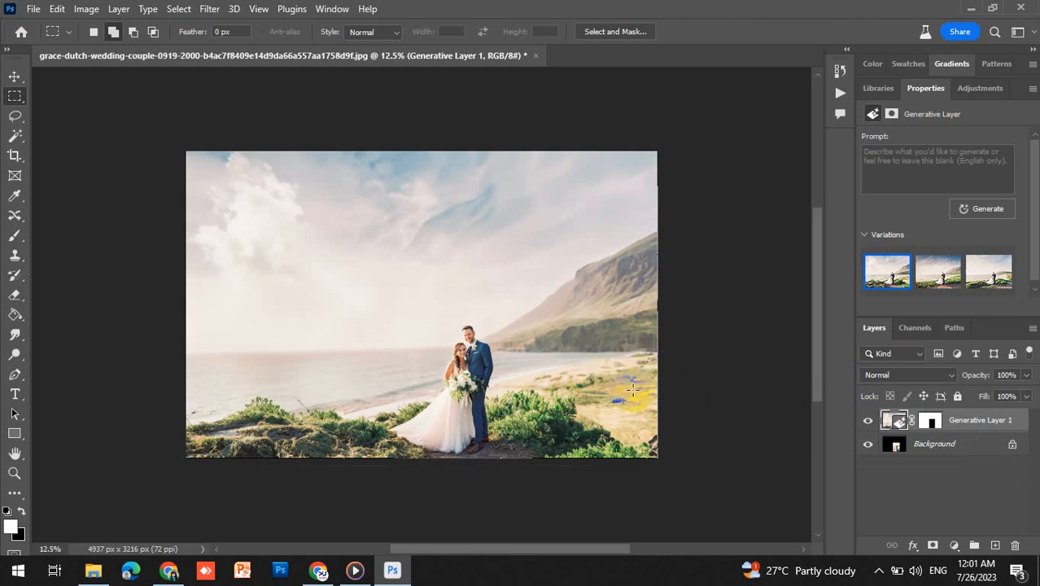
{"action": "left_click", "coordinate": [495, 411]}
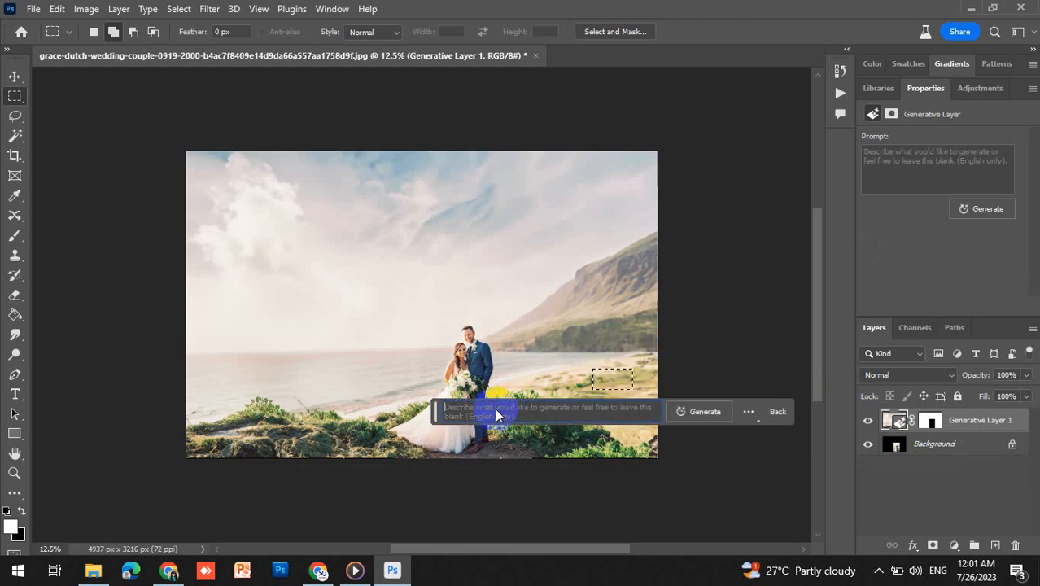
{"action": "type", "text": "sheeps"}
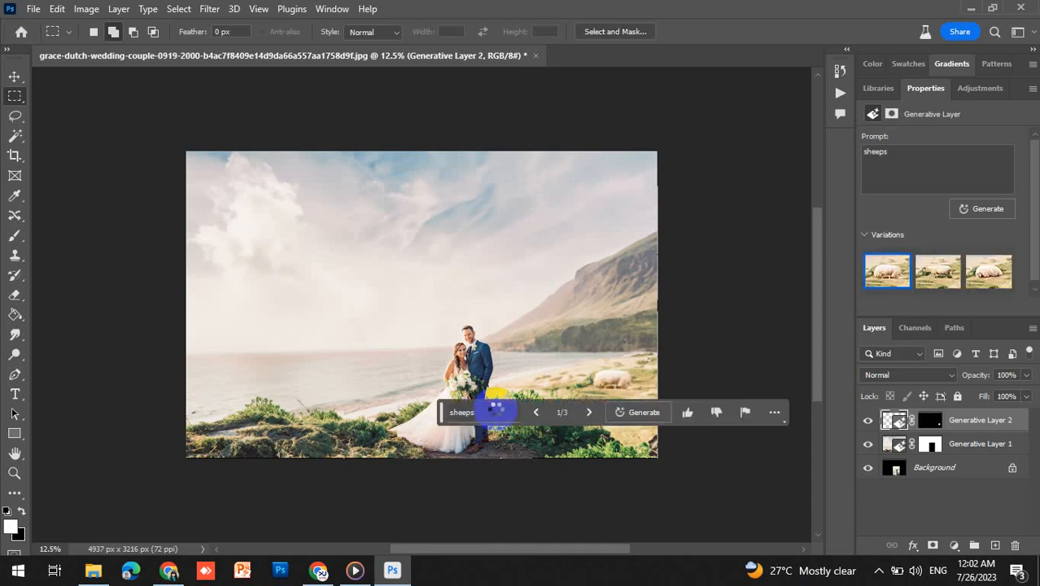
{"action": "left_click", "coordinate": [589, 412]}
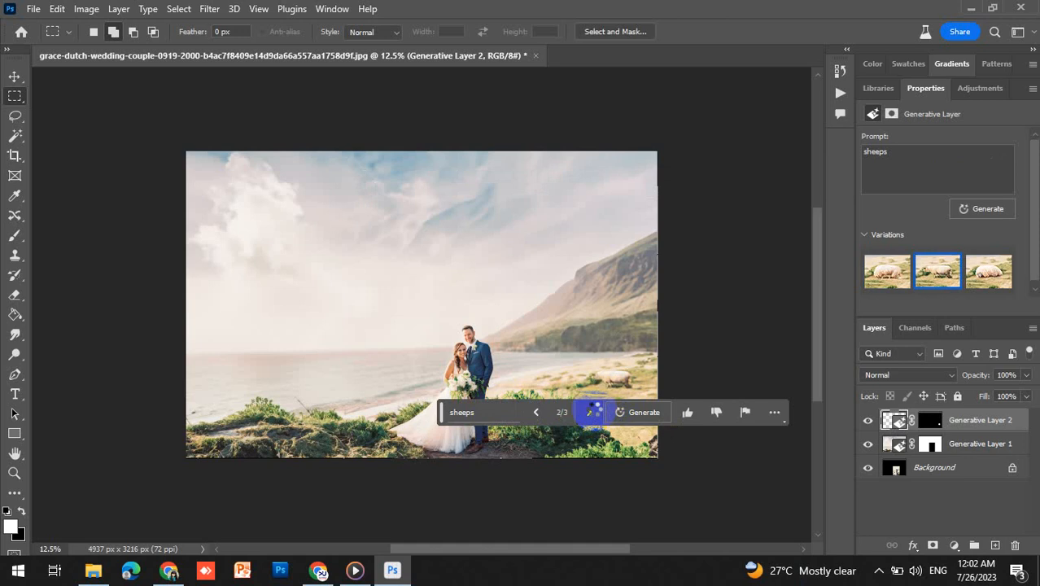
{"action": "left_click", "coordinate": [328, 370]}
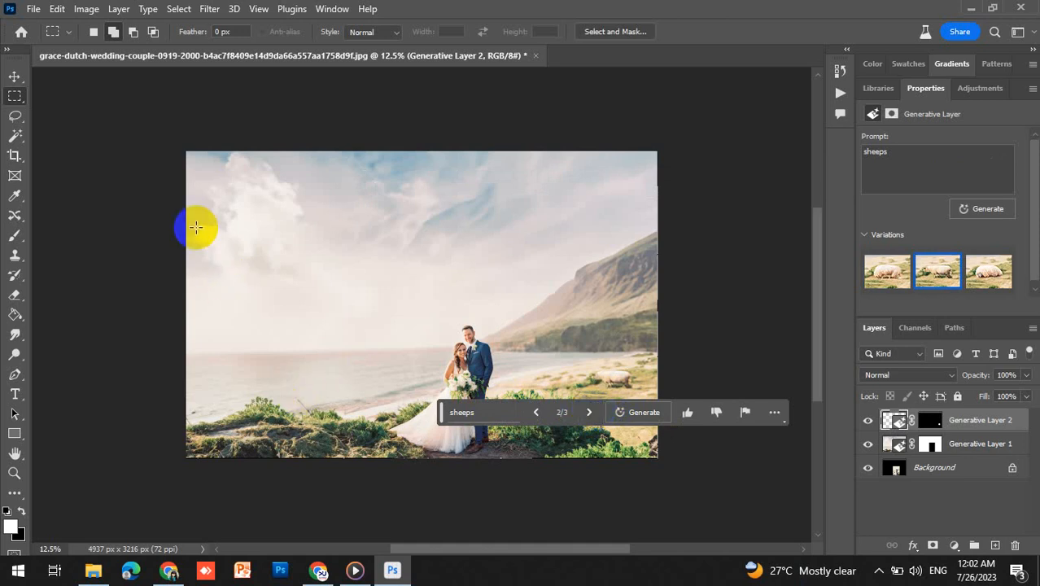
{"action": "left_click", "coordinate": [224, 248]}
{"action": "left_click_drag", "start_coordinate": [225, 248], "coordinate": [305, 442]}
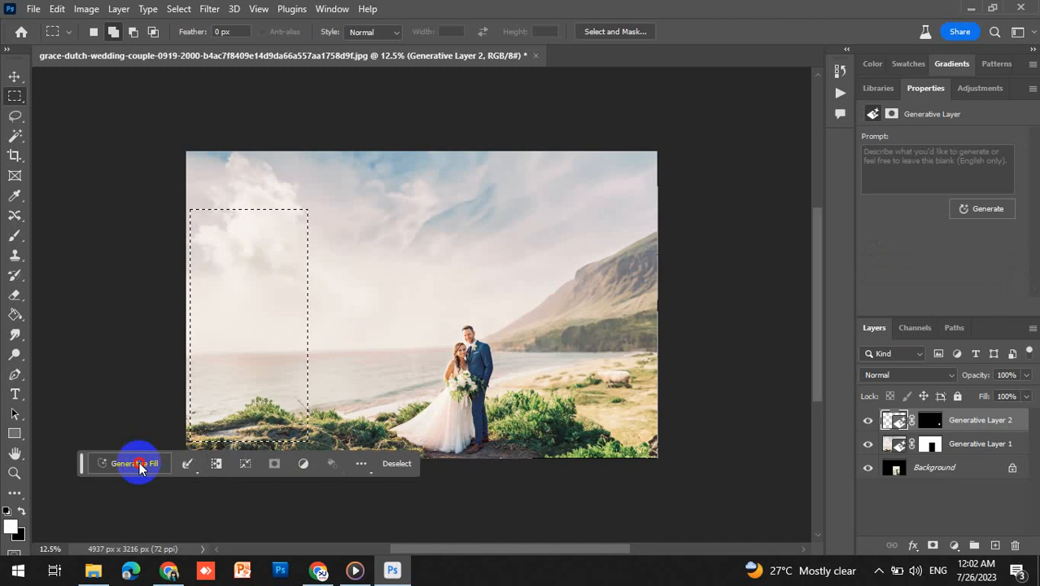
{"action": "left_click", "coordinate": [135, 463]}
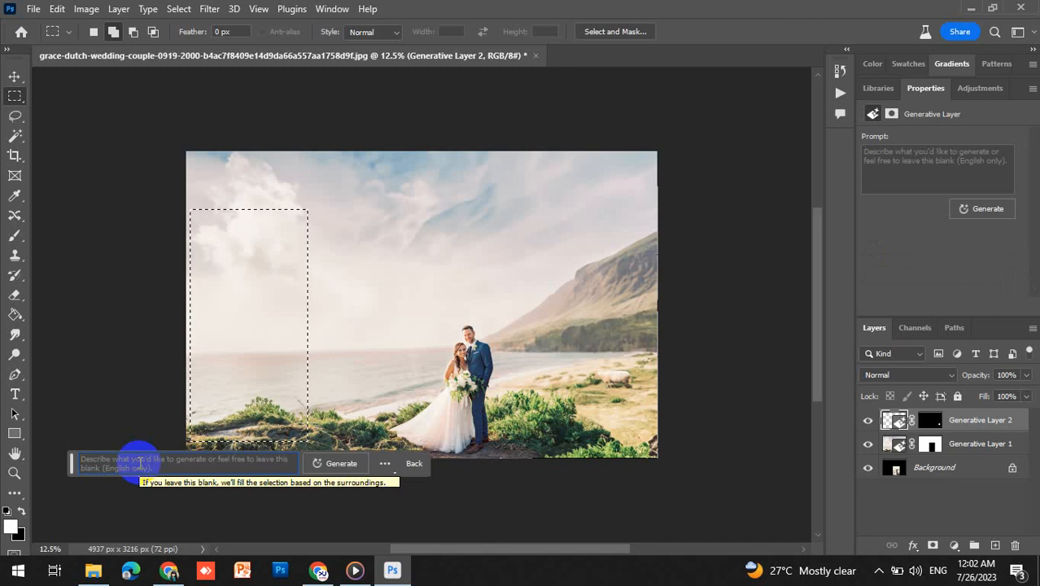
{"action": "left_click", "coordinate": [15, 115]}
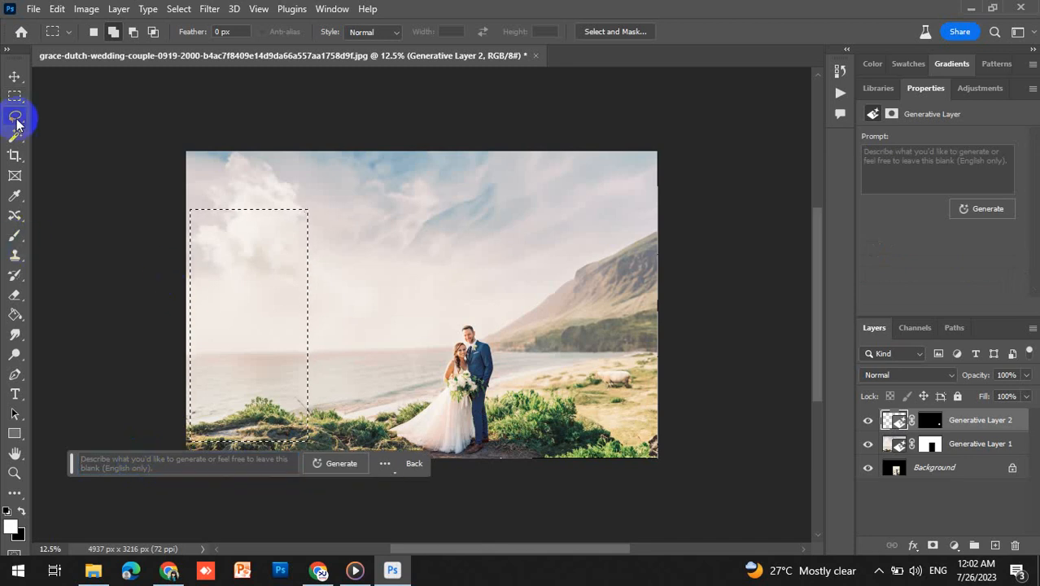
{"action": "left_click", "coordinate": [205, 260]}
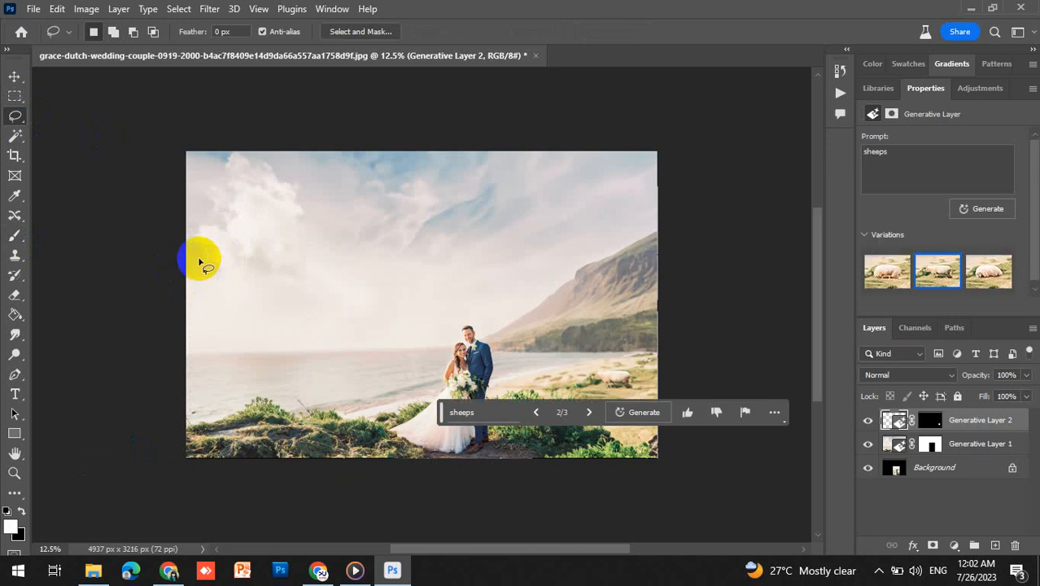
{"action": "mouse_move", "coordinate": [191, 256]}
{"action": "left_mouse_down"}
{"action": "mouse_move", "coordinate": [191, 239]}
{"action": "mouse_move", "coordinate": [255, 210]}
{"action": "mouse_move", "coordinate": [332, 223]}
{"action": "mouse_move", "coordinate": [319, 301]}
{"action": "mouse_move", "coordinate": [283, 356]}
{"action": "mouse_move", "coordinate": [297, 458]}
{"action": "mouse_move", "coordinate": [253, 474]}
{"action": "left_mouse_up"}
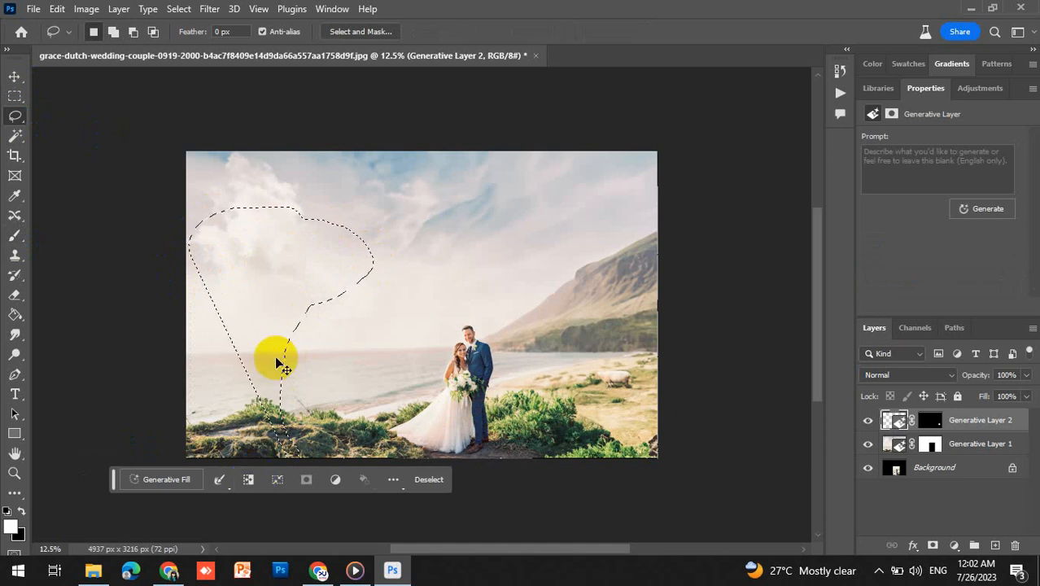
{"action": "left_click", "coordinate": [168, 240]}
- Lasso a tree-shaped area along the photo's left edge, generate a fill with the prompt "tree", and keep the first variation after comparing all three
{"action": "mouse_move", "coordinate": [186, 251]}
{"action": "left_mouse_down"}
{"action": "mouse_move", "coordinate": [213, 218]}
{"action": "mouse_move", "coordinate": [314, 196]}
{"action": "mouse_move", "coordinate": [352, 265]}
{"action": "mouse_move", "coordinate": [300, 304]}
{"action": "left_mouse_up"}
{"action": "mouse_move", "coordinate": [303, 409]}
{"action": "left_mouse_down"}
{"action": "mouse_move", "coordinate": [223, 471]}
{"action": "mouse_move", "coordinate": [137, 436]}
{"action": "mouse_move", "coordinate": [143, 337]}
{"action": "mouse_move", "coordinate": [184, 243]}
{"action": "left_mouse_up"}
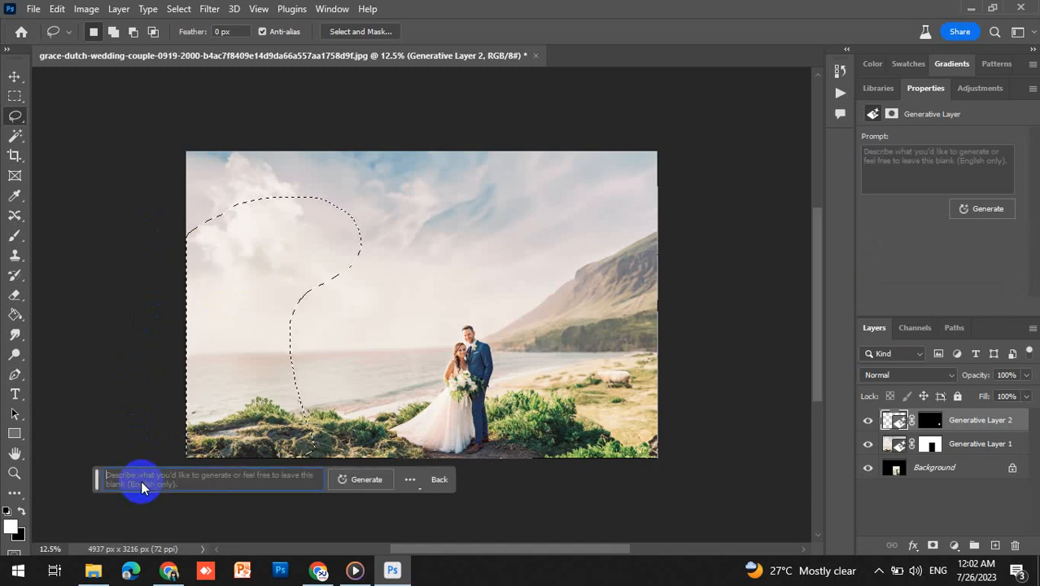
{"action": "left_click", "coordinate": [141, 480]}
{"action": "type", "text": "tree"}
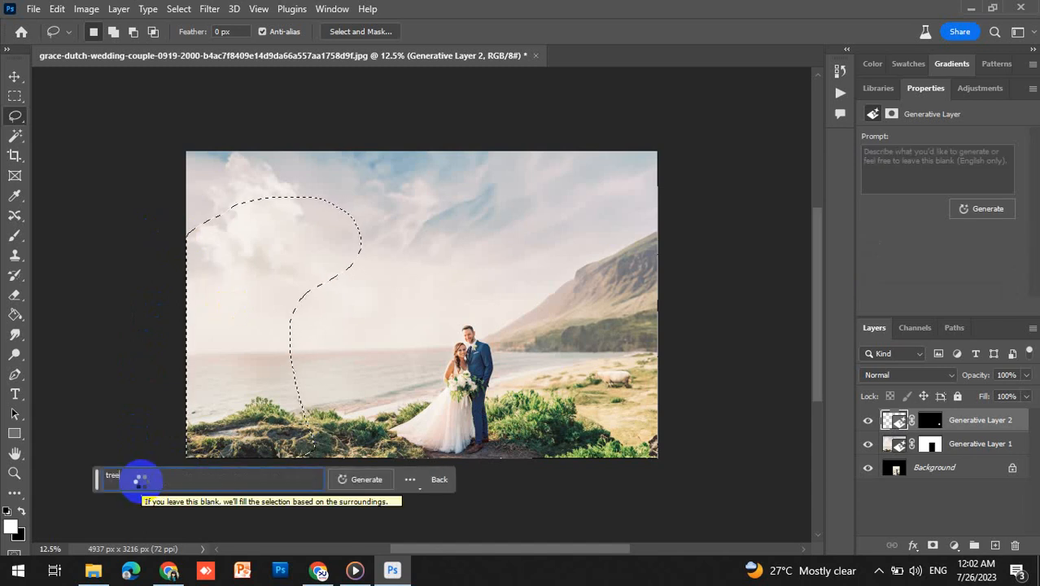
{"action": "key", "text": "Return"}
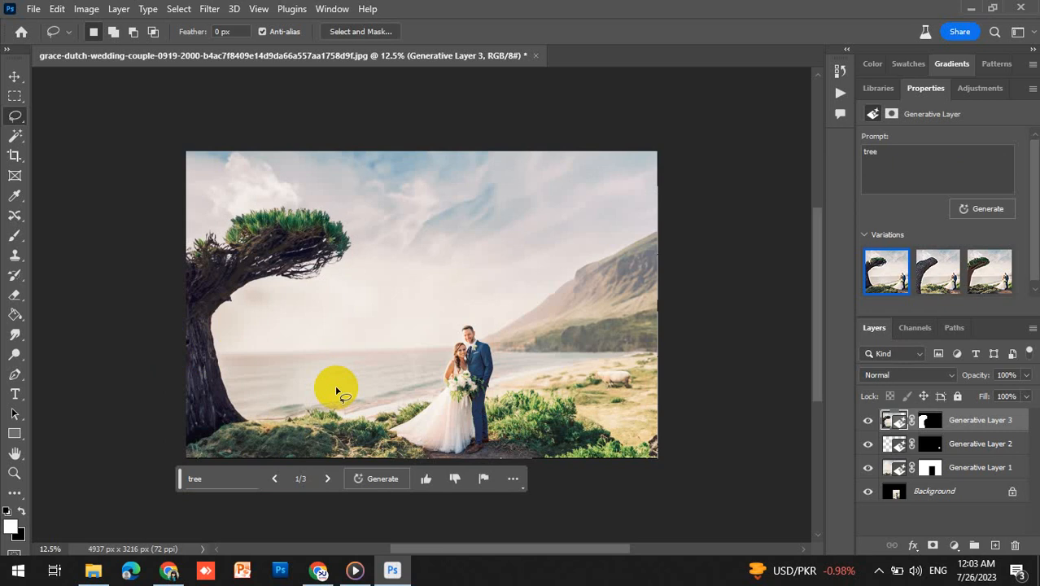
{"action": "left_click", "coordinate": [327, 478]}
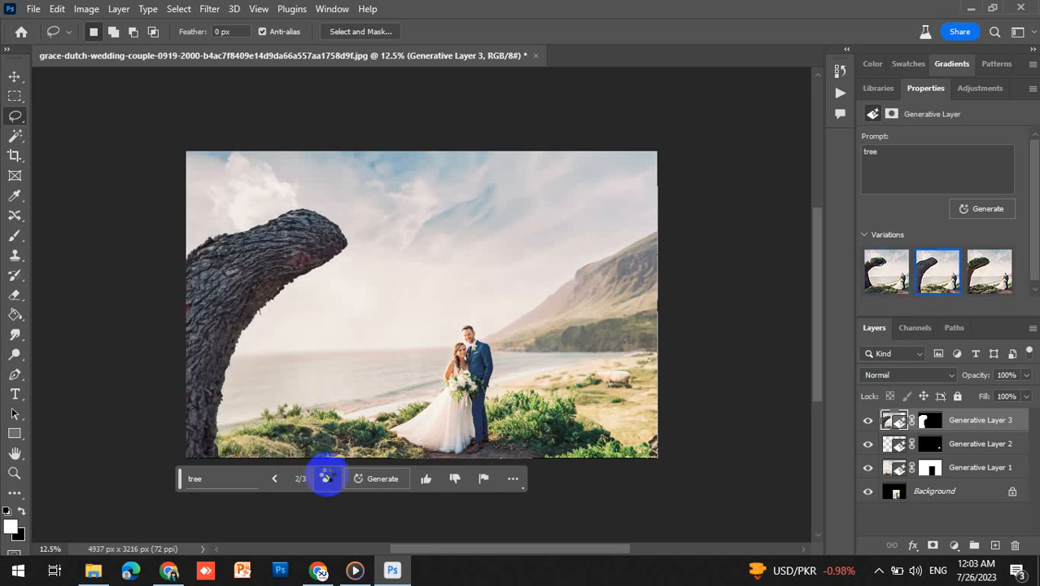
{"action": "left_click", "coordinate": [276, 480]}
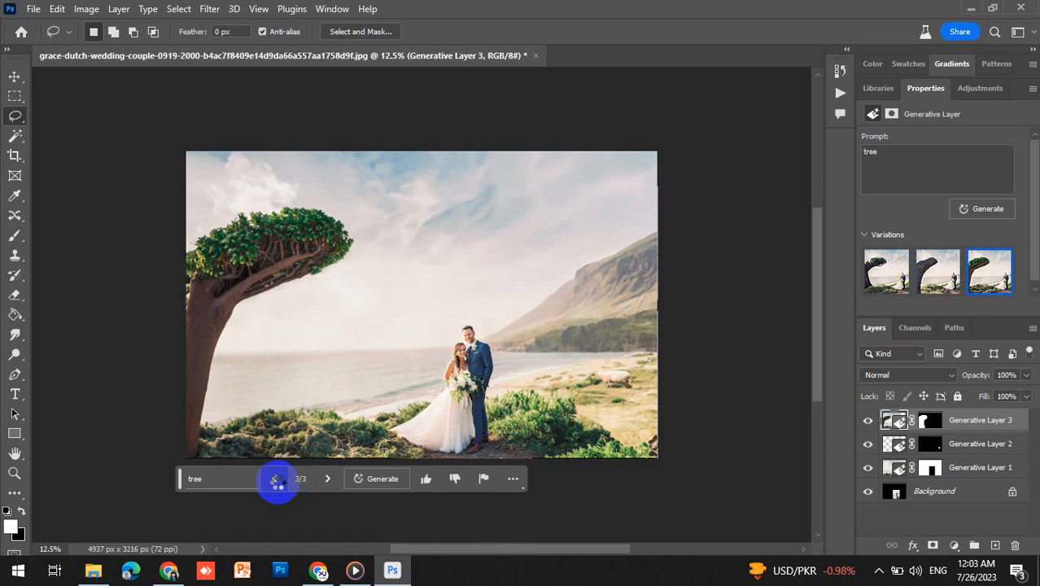
{"action": "left_click", "coordinate": [277, 481]}
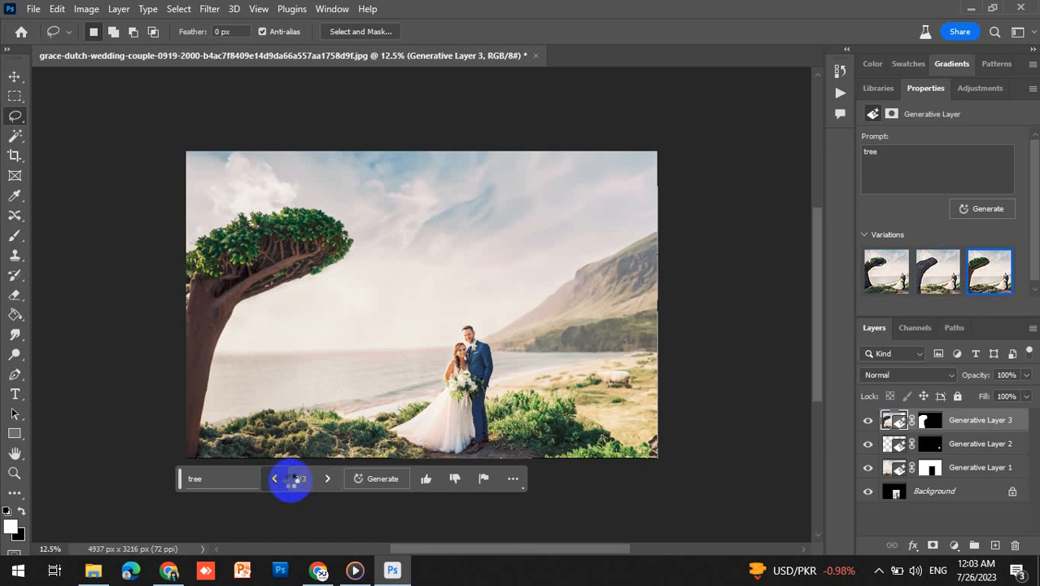
- Lasso a small area on the grass just right of the tree trunk and generate a fill with the prompt "stone"
{"action": "mouse_move", "coordinate": [276, 407]}
{"action": "left_mouse_down"}
{"action": "mouse_move", "coordinate": [321, 416]}
{"action": "mouse_move", "coordinate": [295, 431]}
{"action": "mouse_move", "coordinate": [276, 409]}
{"action": "left_mouse_up"}
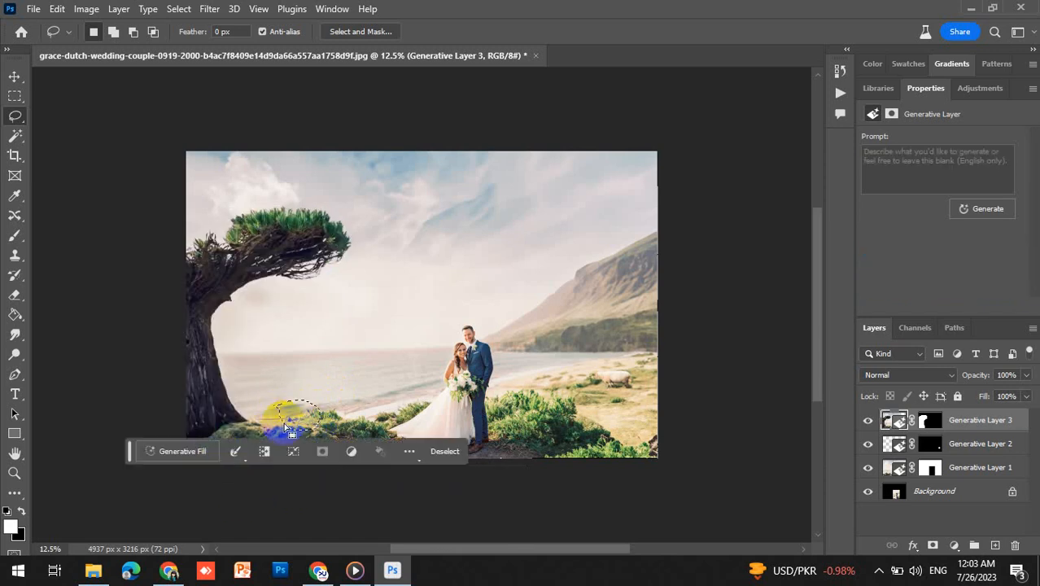
{"action": "left_click", "coordinate": [190, 444]}
{"action": "type", "text": "s"}
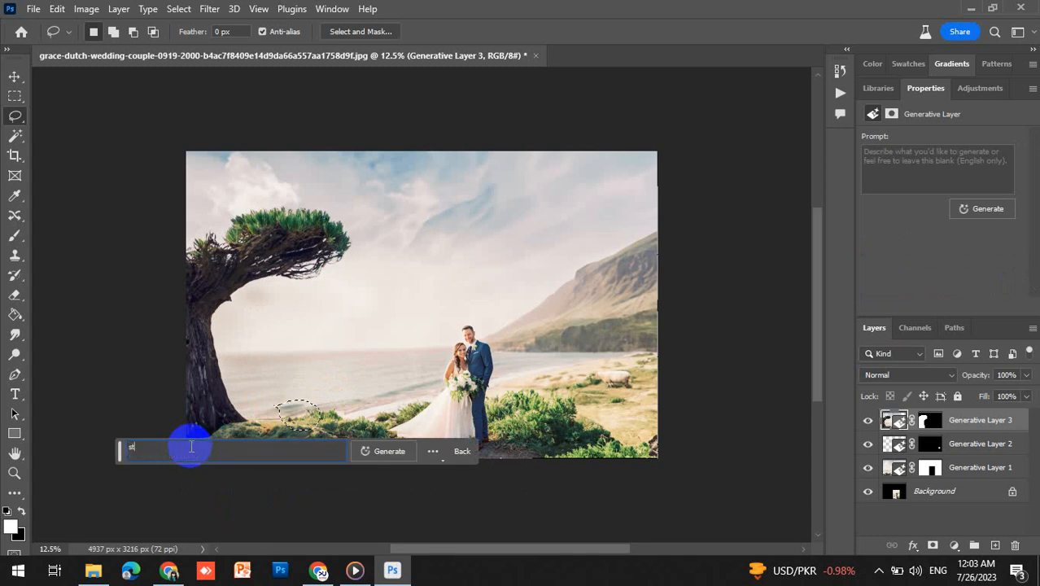
{"action": "type", "text": "tone"}
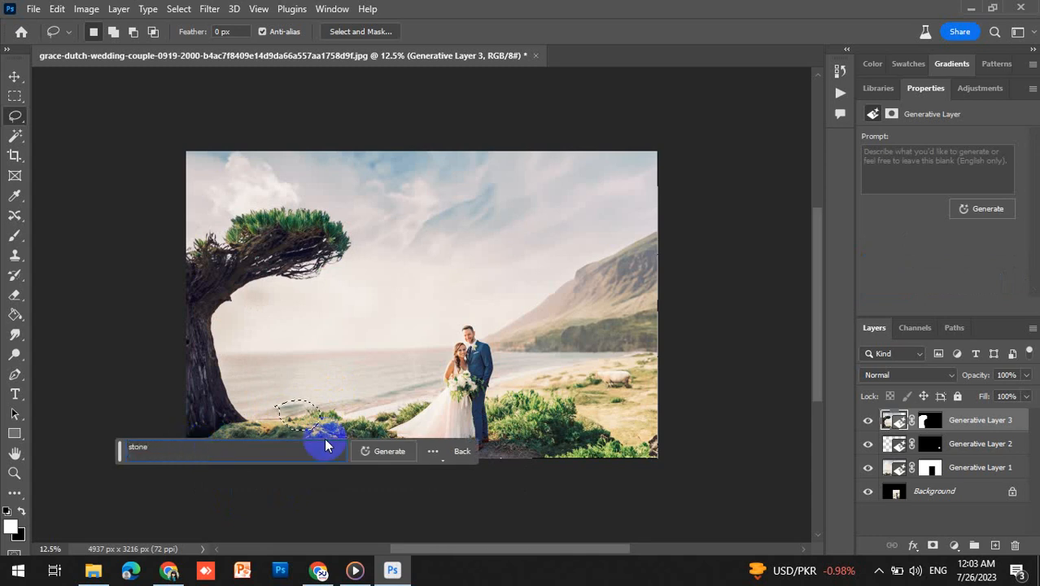
{"action": "left_click", "coordinate": [388, 453]}
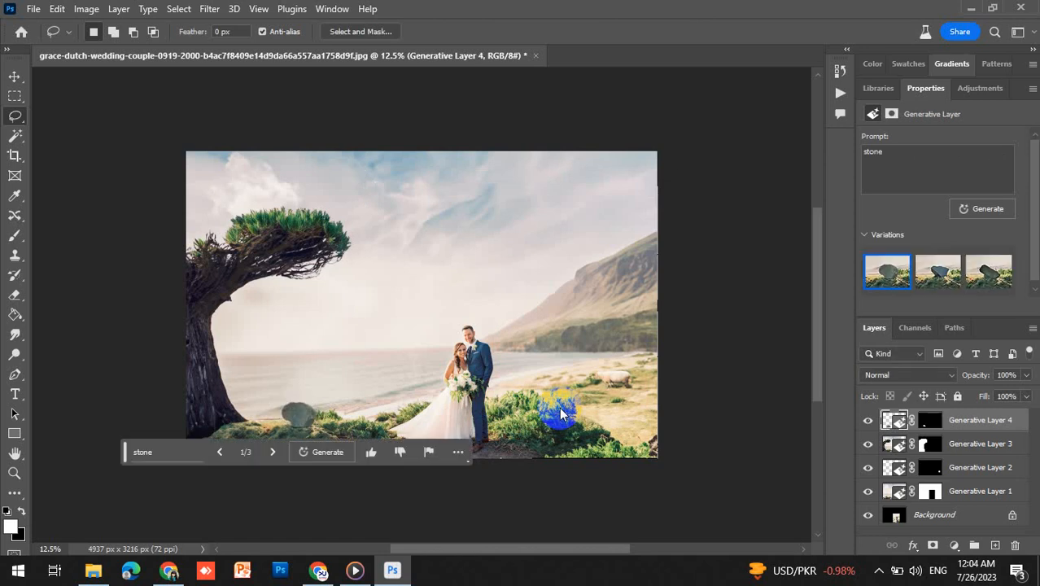
- Compare the three stone variations and keep the second one
{"action": "left_click", "coordinate": [273, 455]}
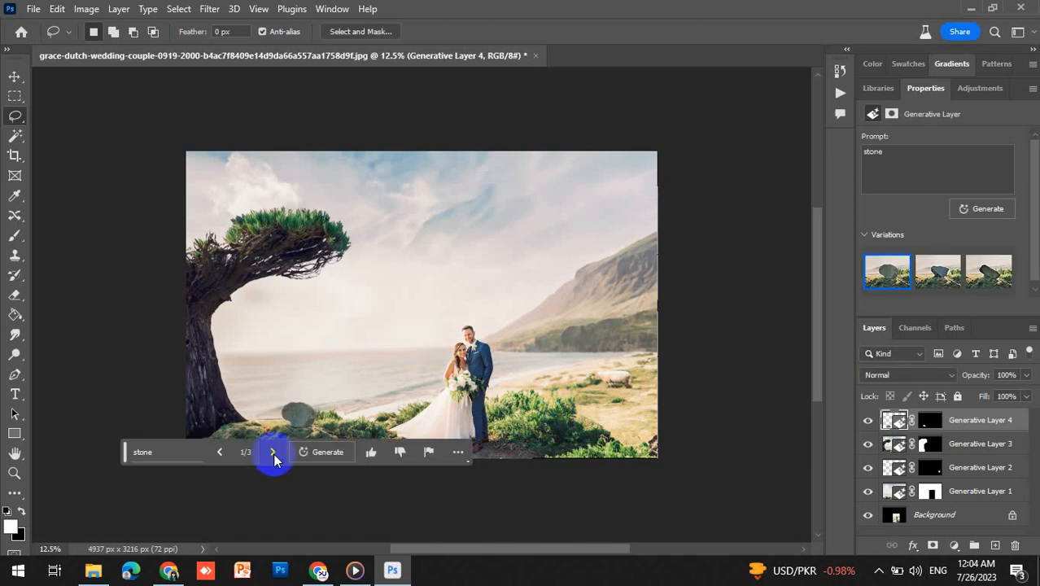
{"action": "left_click", "coordinate": [273, 456]}
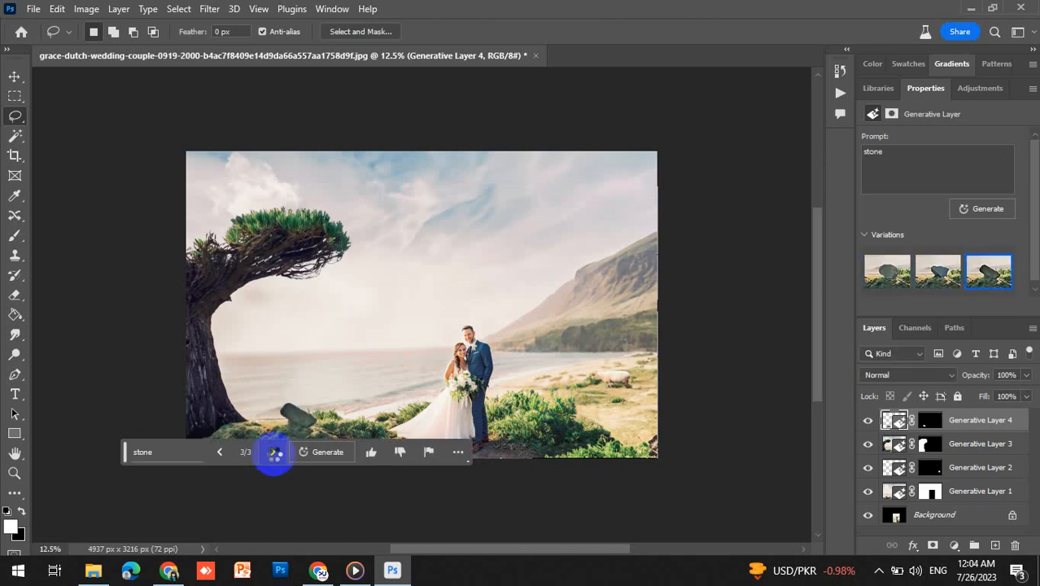
{"action": "left_click", "coordinate": [219, 453]}
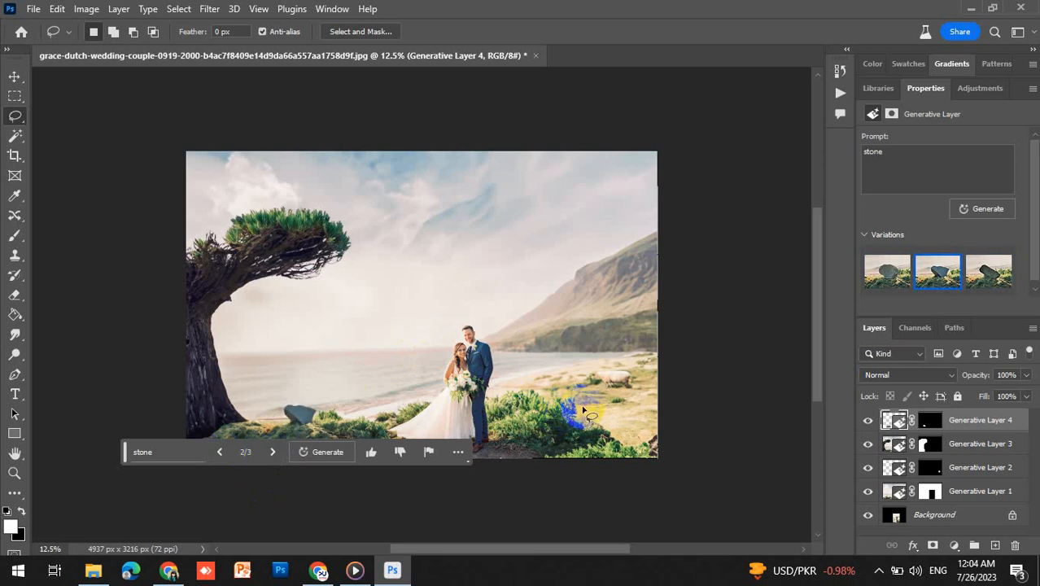
- Try a Generative Fill with the prompt "birds" in a large lassoed area of the sky above the couple
{"action": "mouse_move", "coordinate": [554, 400]}
{"action": "left_mouse_down"}
{"action": "mouse_move", "coordinate": [638, 418]}
{"action": "mouse_move", "coordinate": [616, 449]}
{"action": "mouse_move", "coordinate": [589, 454]}
{"action": "mouse_move", "coordinate": [555, 403]}
{"action": "left_mouse_up"}
{"action": "left_click", "coordinate": [536, 382]}
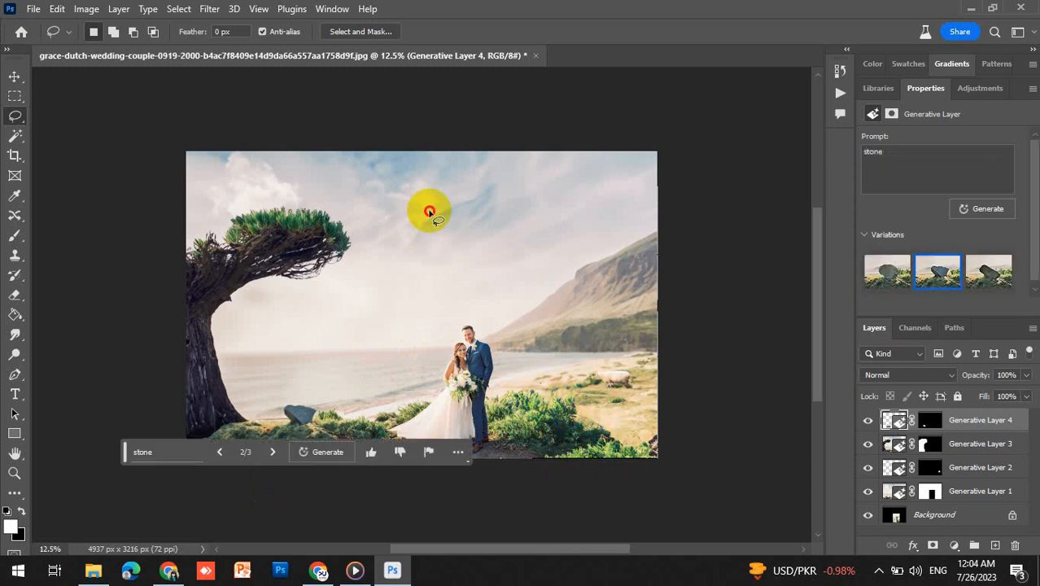
{"action": "mouse_move", "coordinate": [431, 211]}
{"action": "left_mouse_down"}
{"action": "mouse_move", "coordinate": [516, 213]}
{"action": "mouse_move", "coordinate": [457, 261]}
{"action": "mouse_move", "coordinate": [394, 224]}
{"action": "mouse_move", "coordinate": [433, 206]}
{"action": "left_mouse_up"}
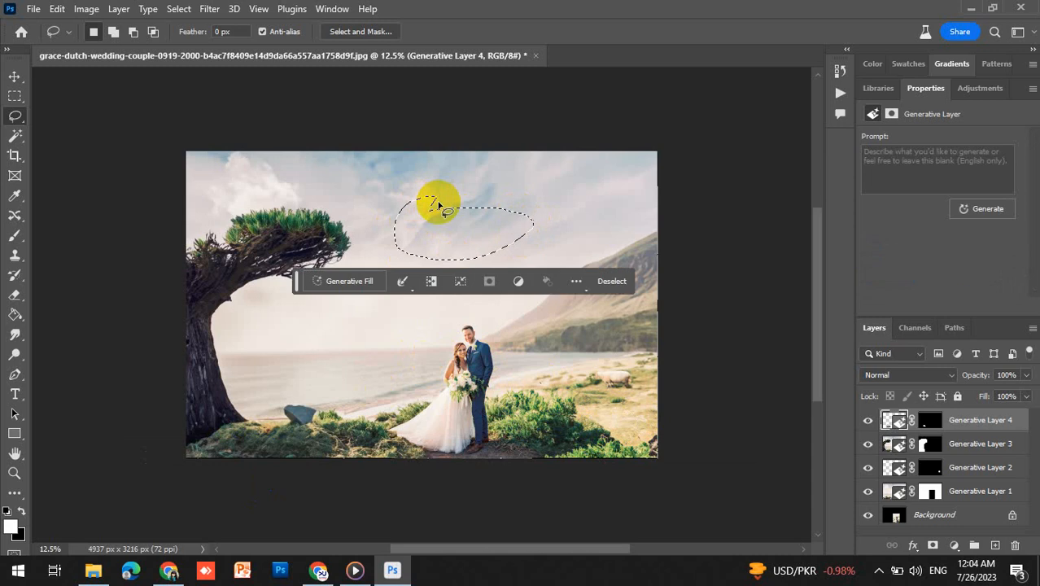
{"action": "left_click", "coordinate": [359, 281]}
{"action": "type", "text": "birds"}
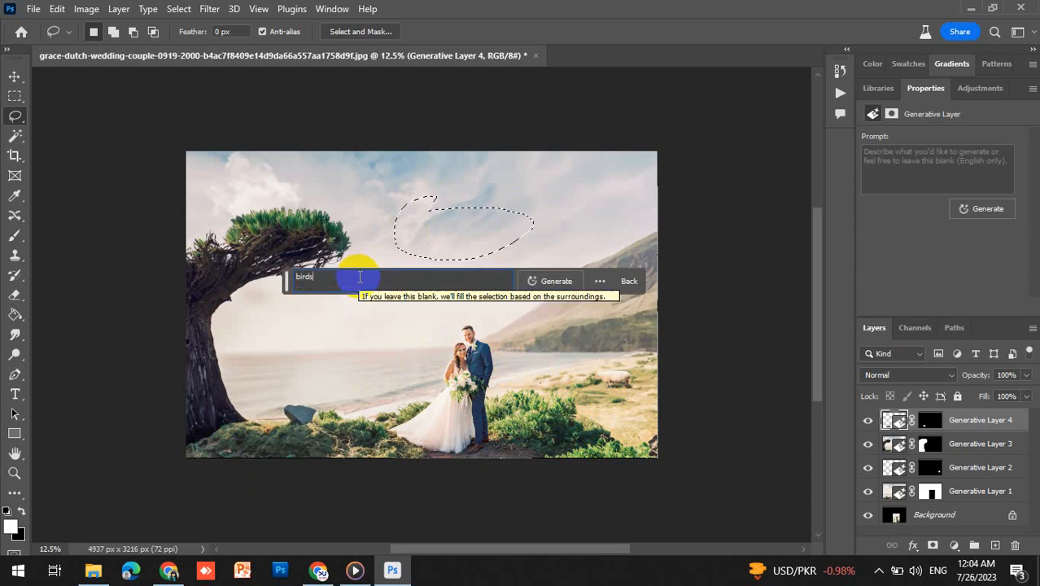
{"action": "key", "text": "Return"}
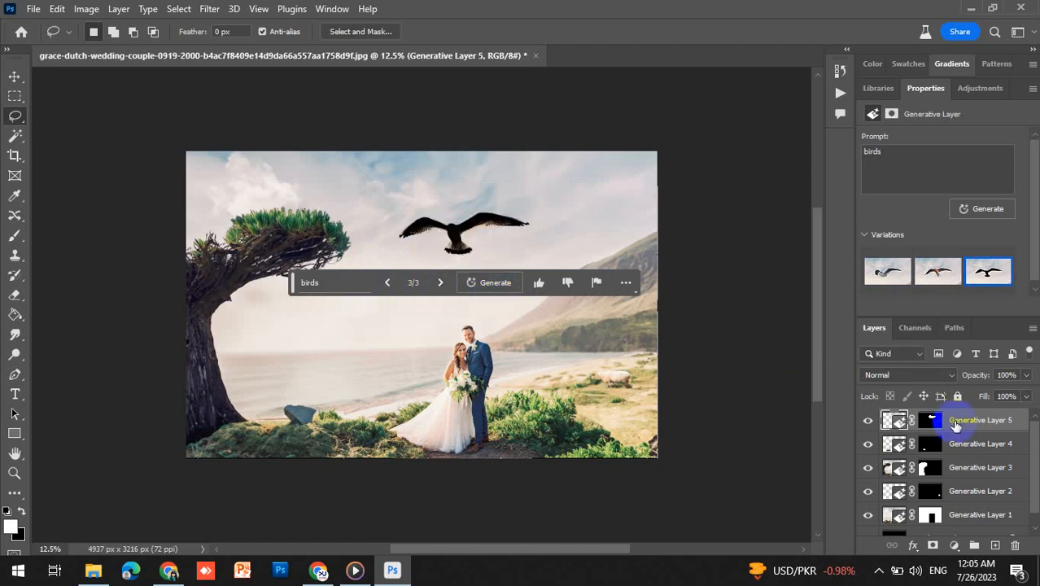
- Delete the generative layer made with the "birds" prompt
{"action": "scroll", "coordinate": [1021, 538], "scroll_direction": "down", "scroll_amount": 1}
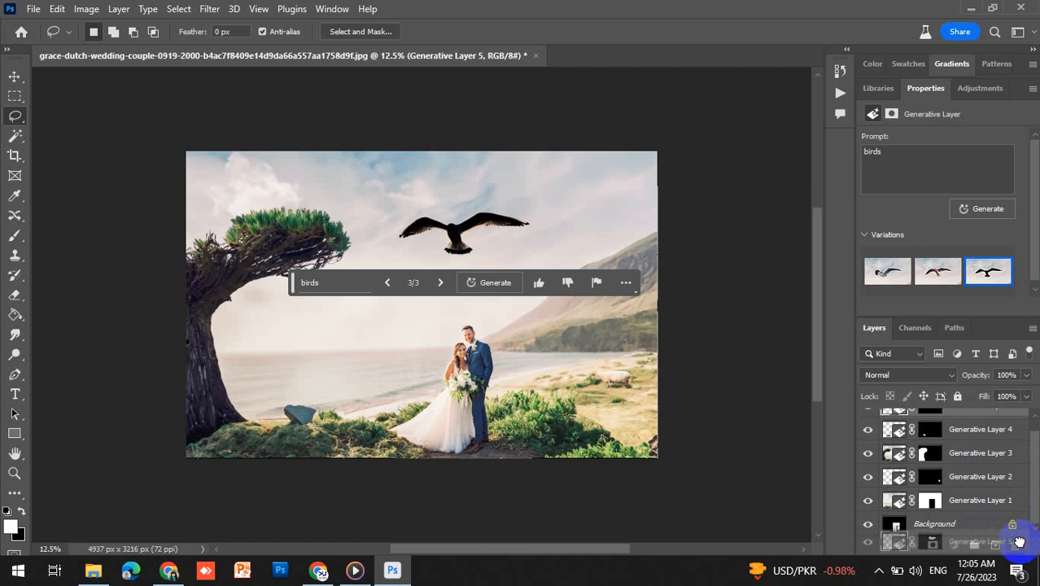
{"action": "left_click", "coordinate": [777, 424]}
{"action": "key", "text": "Delete"}
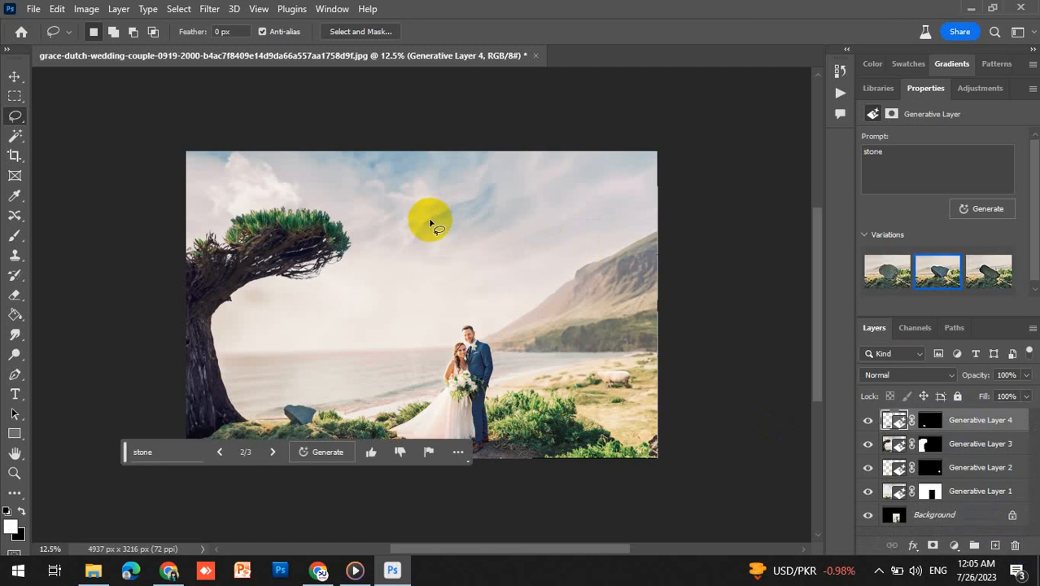
- Lasso a much smaller area of the sky above the couple and generate a fill with the prompt "bird"
{"action": "mouse_move", "coordinate": [431, 211]}
{"action": "left_mouse_down"}
{"action": "mouse_move", "coordinate": [460, 220]}
{"action": "mouse_move", "coordinate": [413, 220]}
{"action": "mouse_move", "coordinate": [424, 207]}
{"action": "left_mouse_up"}
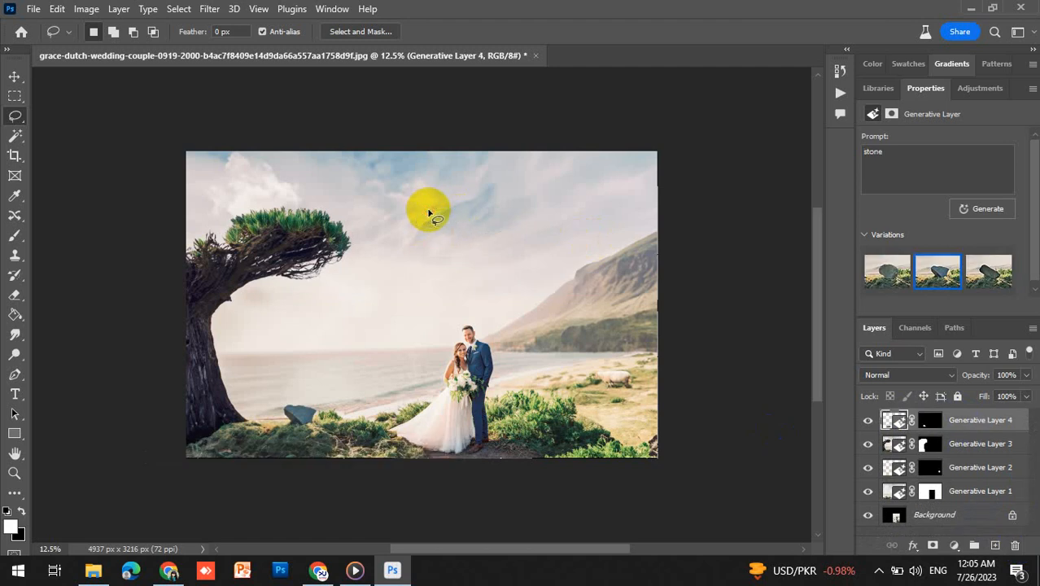
{"action": "left_click", "coordinate": [313, 249]}
{"action": "type", "text": "bird"}
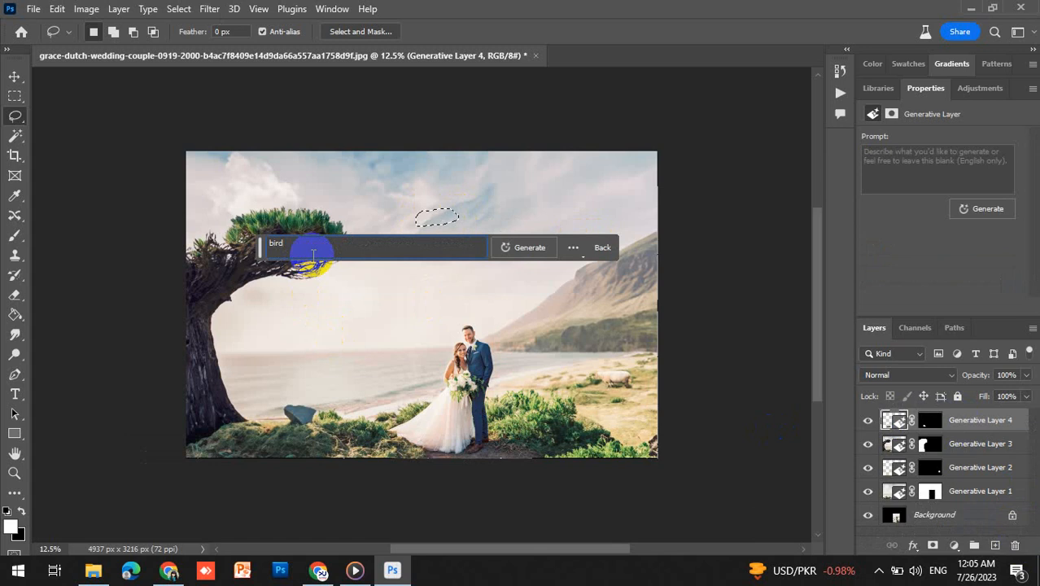
{"action": "key", "text": "Return"}
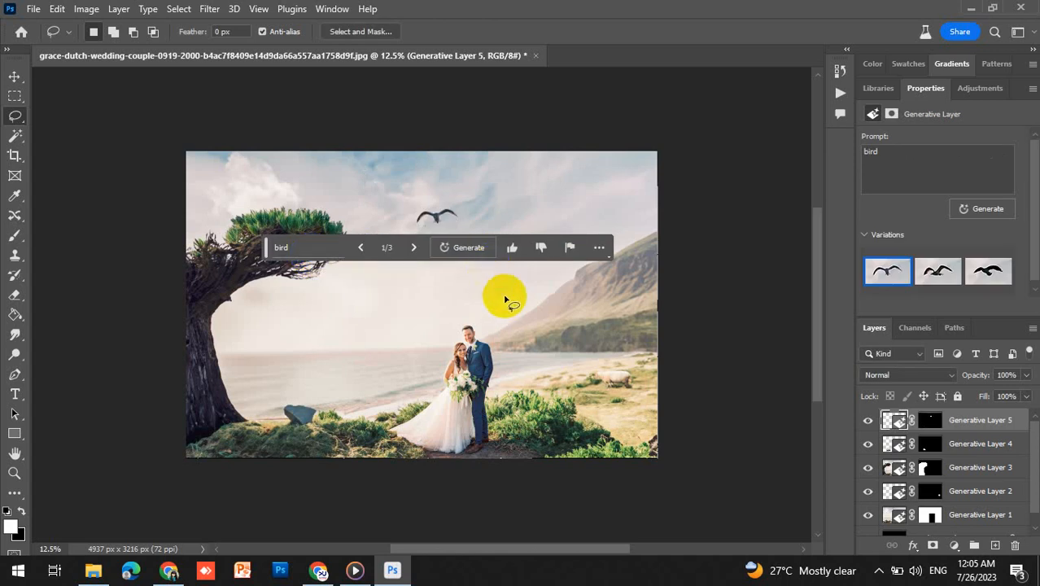
- Lasso a diagonal strip through the grass right of the couple, generate a fill with the prompt "path", and go through its three variations
{"action": "mouse_move", "coordinate": [541, 371]}
{"action": "left_mouse_down"}
{"action": "mouse_move", "coordinate": [647, 429]}
{"action": "mouse_move", "coordinate": [662, 460]}
{"action": "mouse_move", "coordinate": [635, 471]}
{"action": "mouse_move", "coordinate": [606, 462]}
{"action": "mouse_move", "coordinate": [542, 397]}
{"action": "mouse_move", "coordinate": [498, 380]}
{"action": "left_mouse_up"}
{"action": "left_click", "coordinate": [465, 479]}
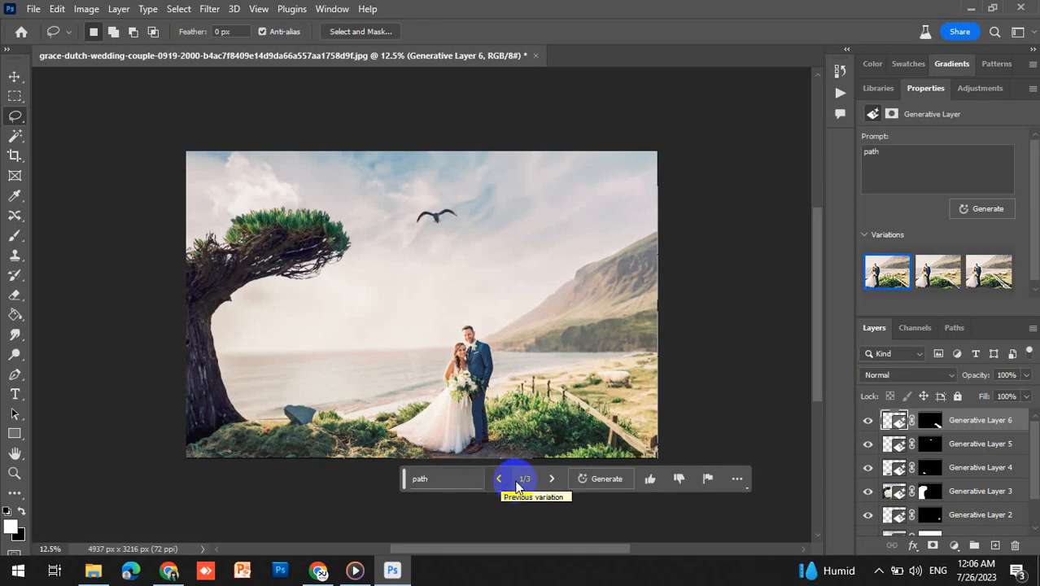
{"action": "left_click", "coordinate": [548, 478]}
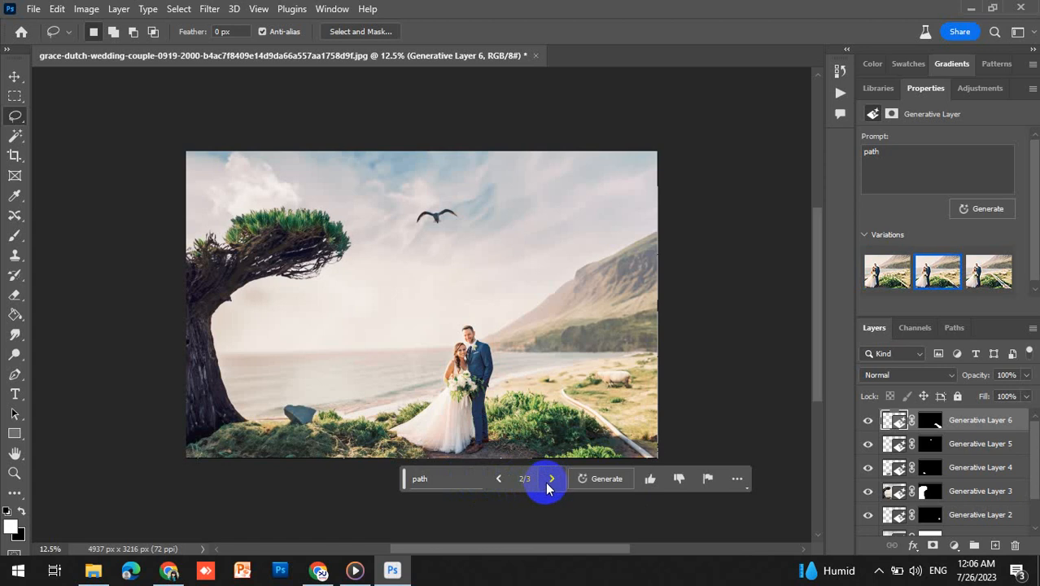
{"action": "left_click", "coordinate": [550, 480]}
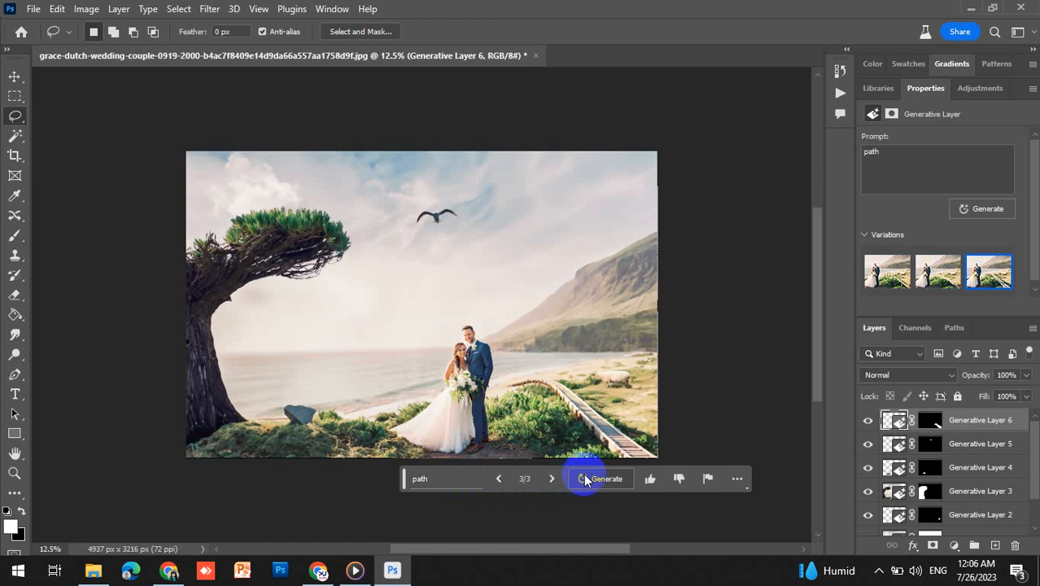
- Generate another set of variations for the "path" fill with the same prompt and compare the new results
{"action": "left_click", "coordinate": [469, 481]}
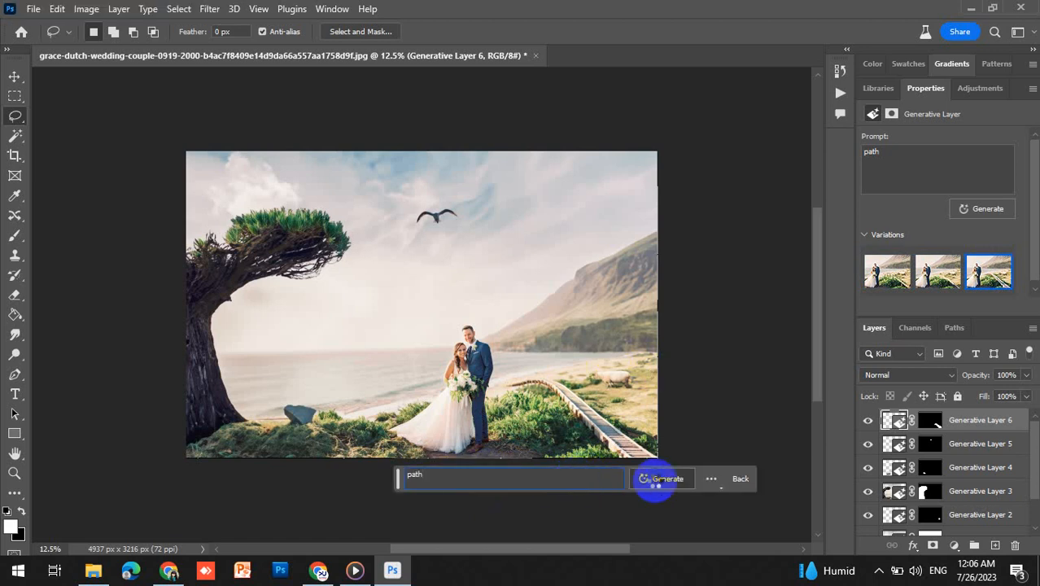
{"action": "left_click", "coordinate": [656, 482]}
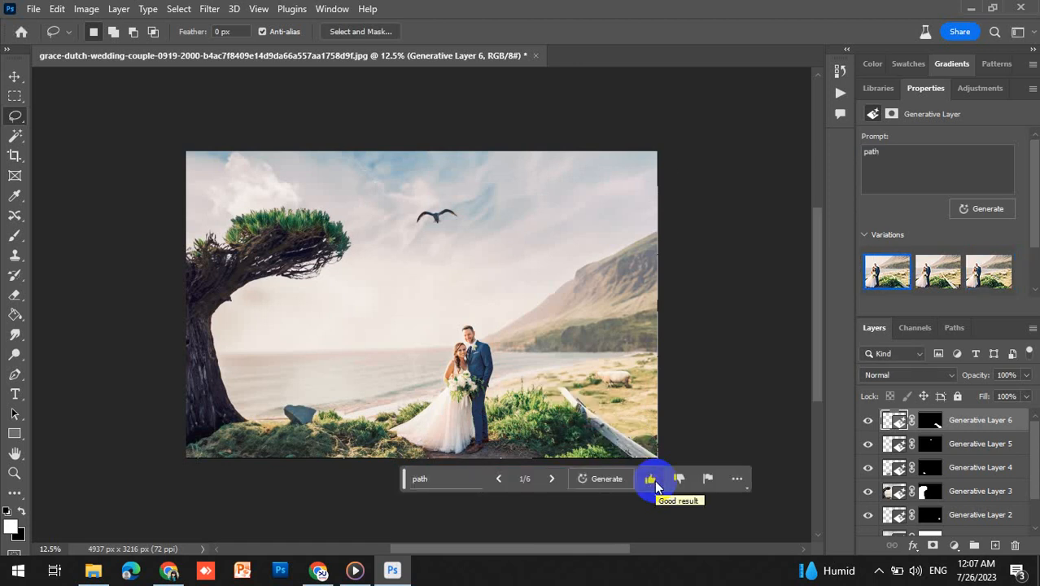
{"action": "left_click", "coordinate": [552, 478]}
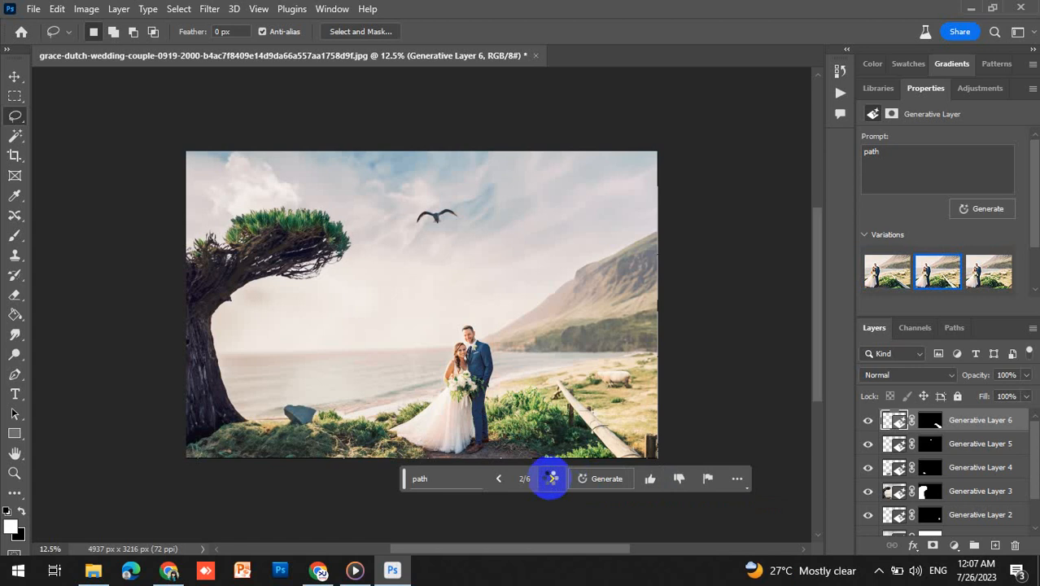
{"action": "left_click", "coordinate": [552, 478]}
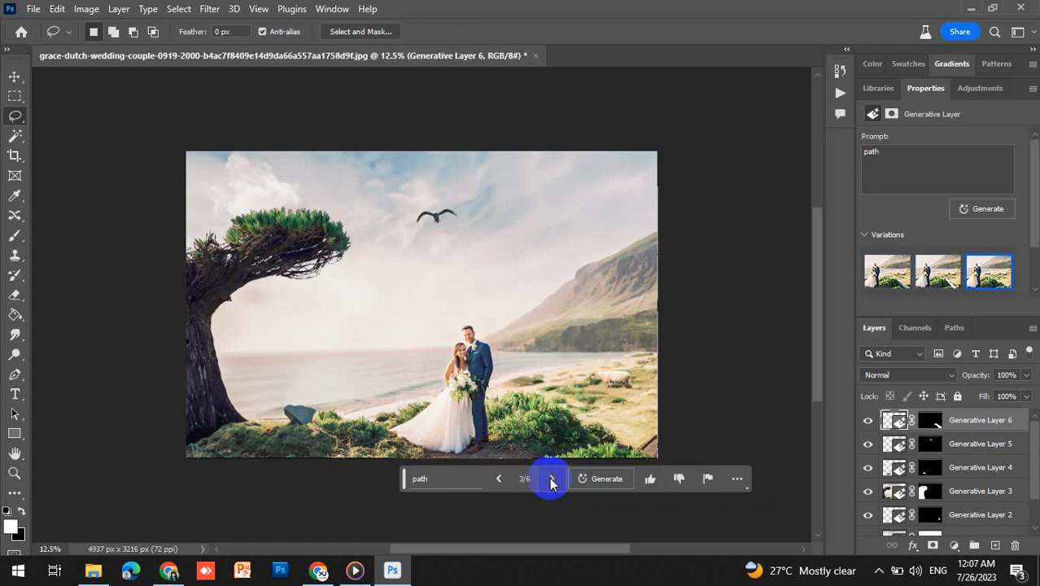
{"action": "left_click", "coordinate": [552, 479]}
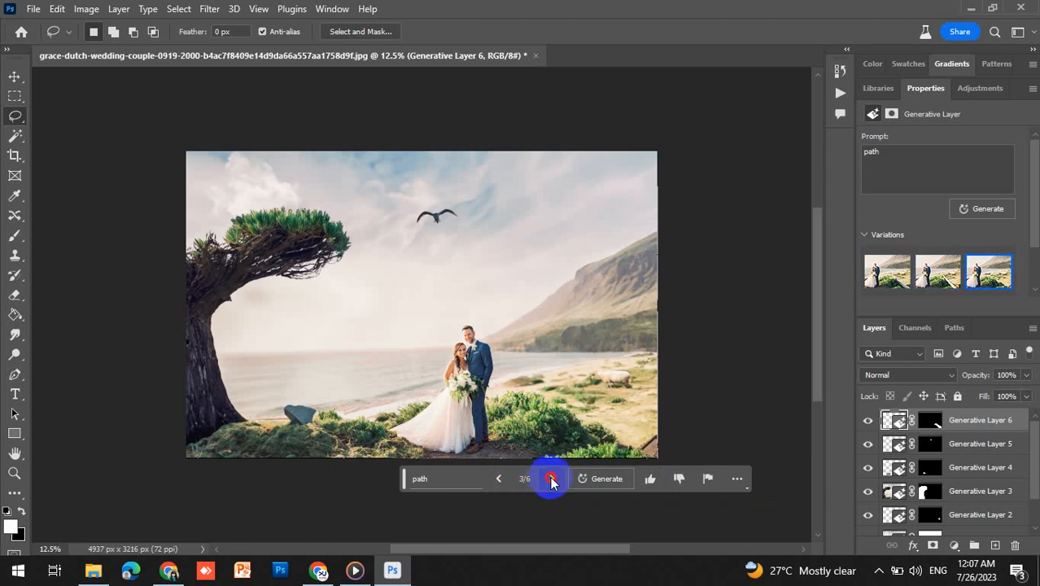